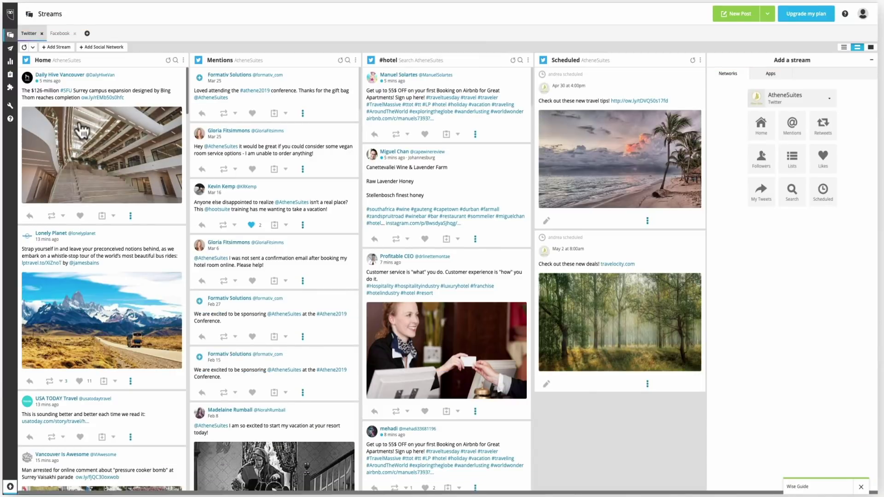
# Step: Look over the Facebook streams, then go back to the Twitter streams and refresh them
pyautogui.click(59, 34)
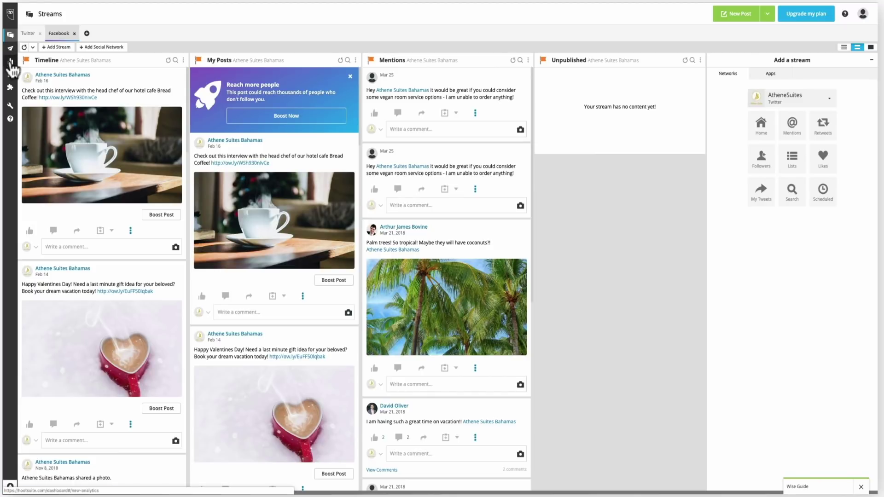
pyautogui.moveTo(12, 69)
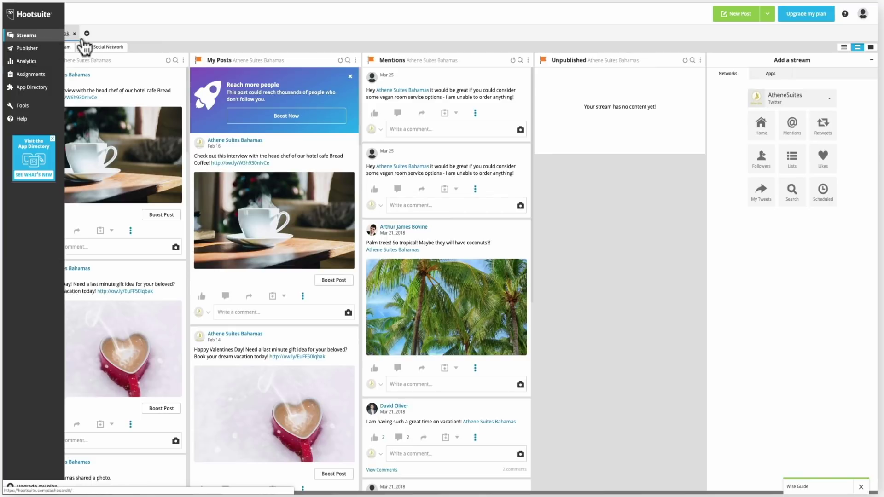
pyautogui.click(28, 37)
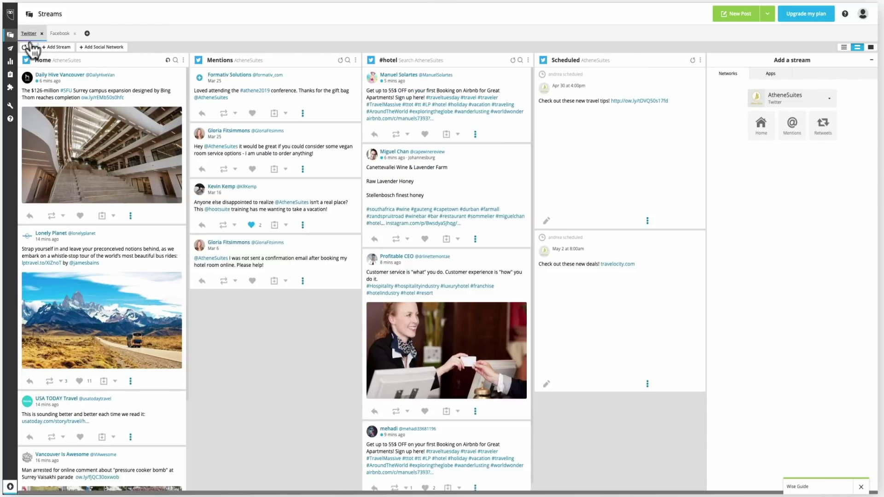
pyautogui.click(25, 46)
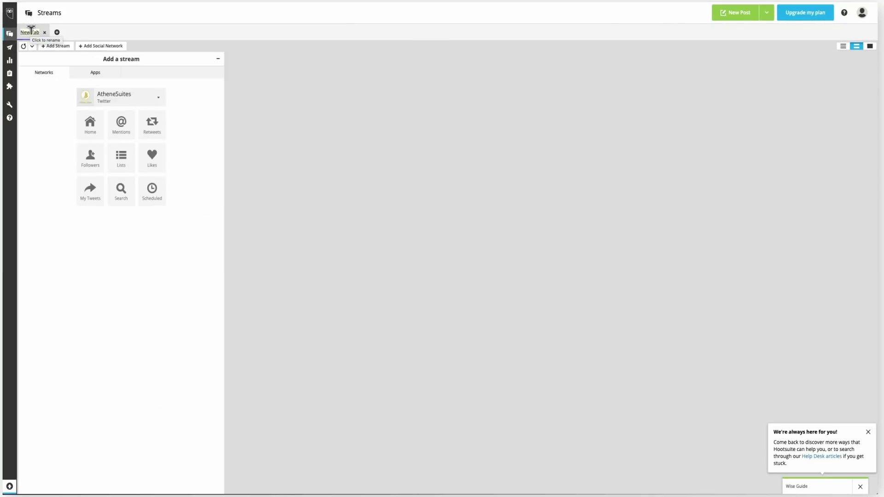
# Step: Rename the empty New Tab to 'Twitter'
pyautogui.click(31, 30)
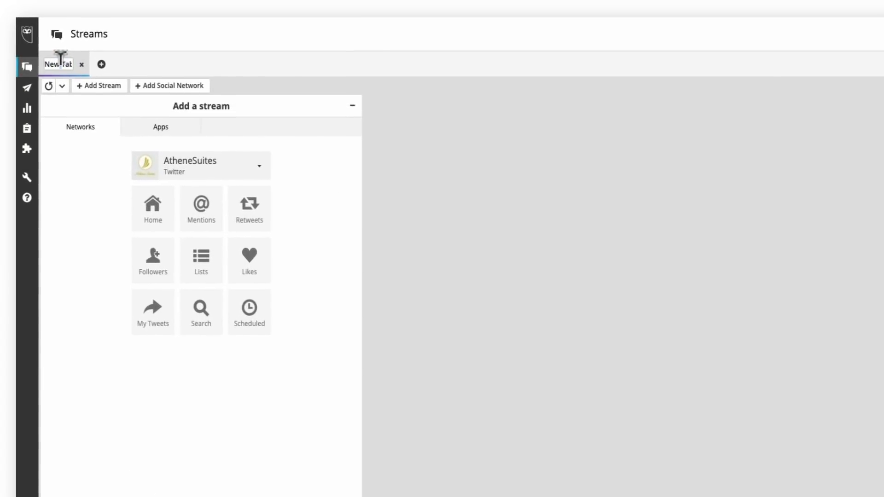
pyautogui.tripleClick(52, 57)
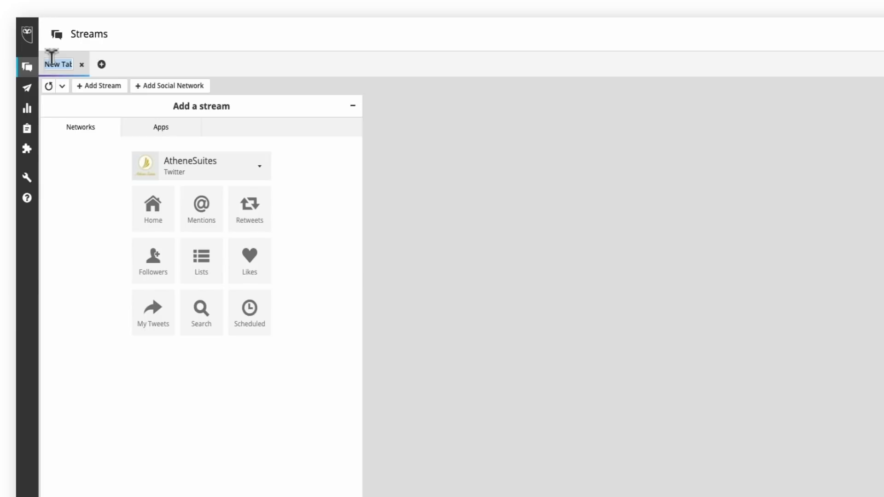
pyautogui.write('Twitter')
pyautogui.click(72, 239)
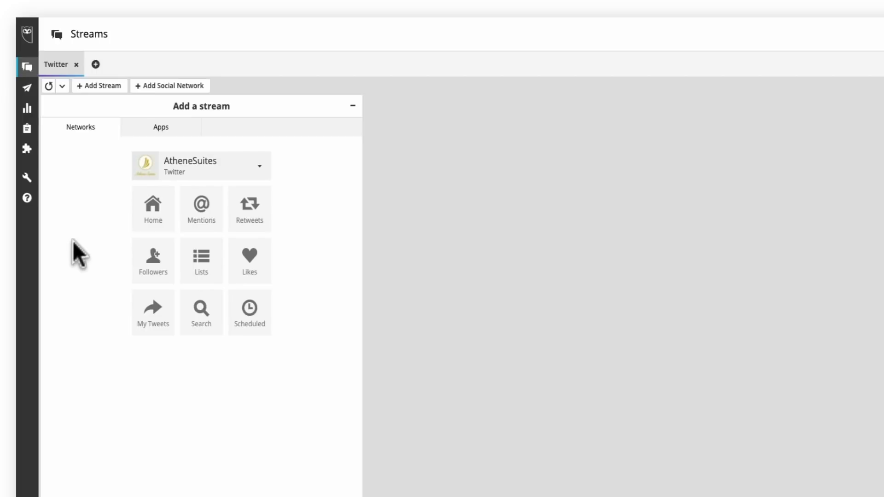
# Step: Add Home, Mentions and a #hotels search stream to the Twitter tab, then create another tab
pyautogui.click(159, 212)
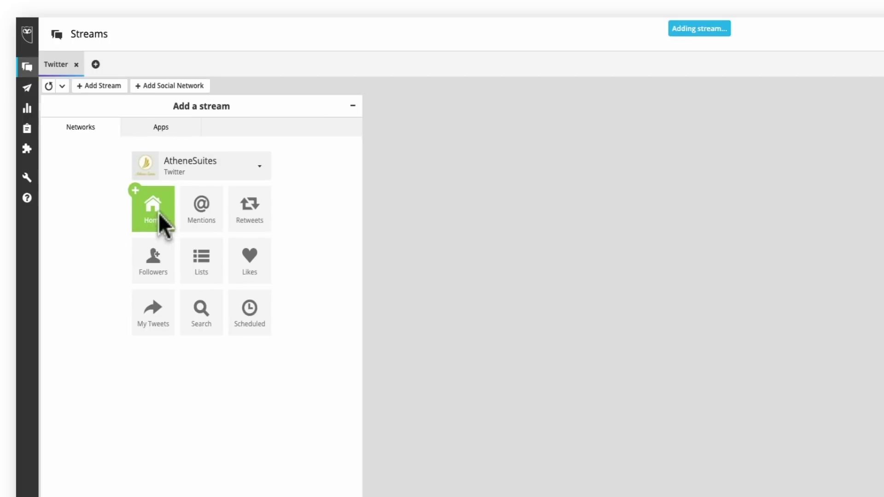
pyautogui.click(532, 222)
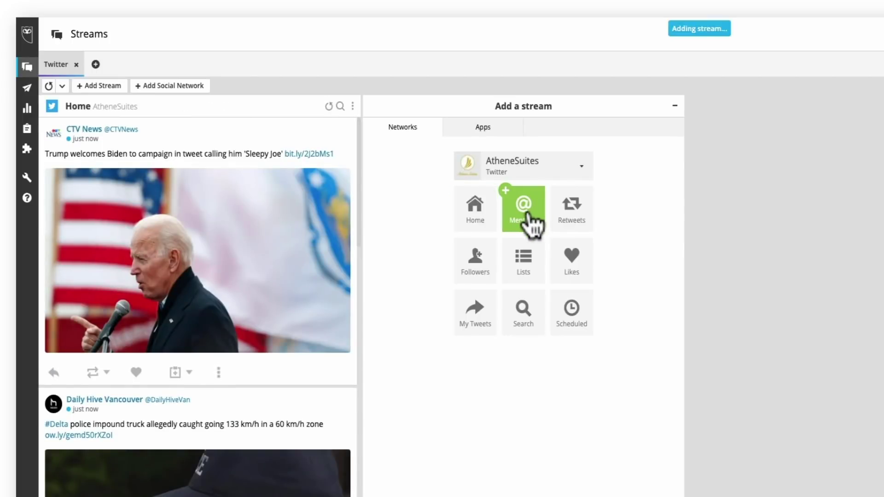
pyautogui.click(850, 328)
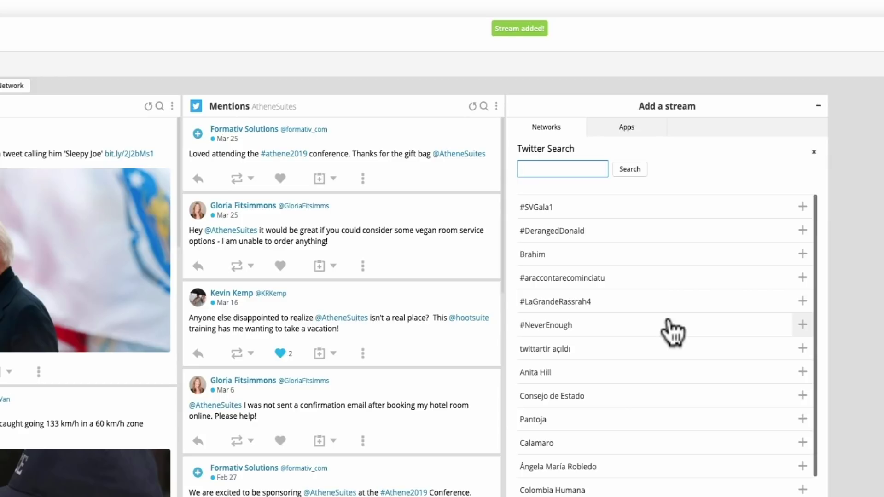
pyautogui.write('hotels')
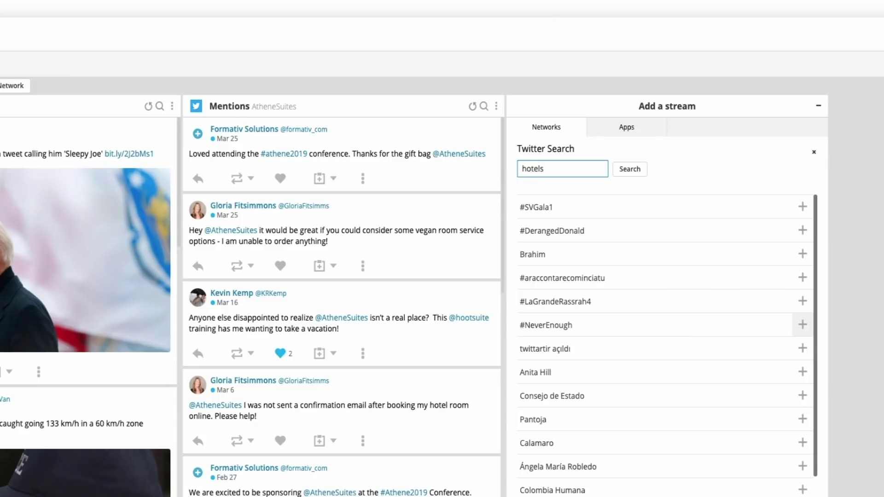
pyautogui.click(523, 167)
pyautogui.write('#')
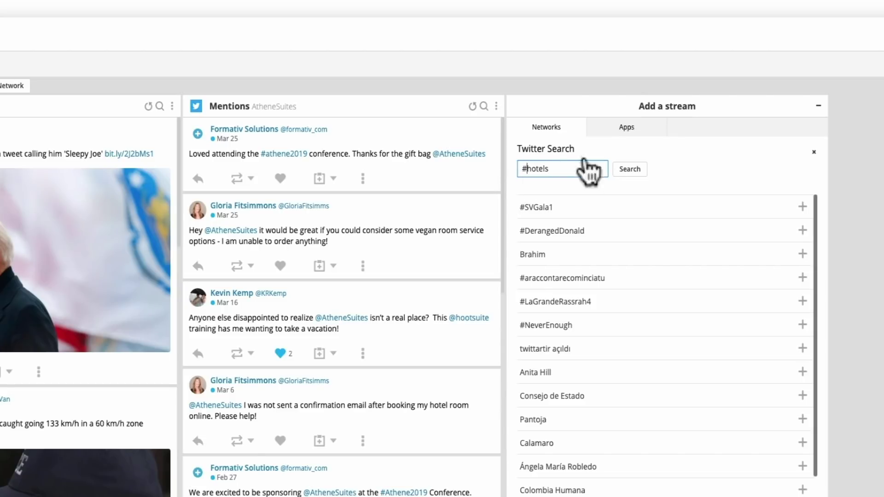
pyautogui.click(631, 172)
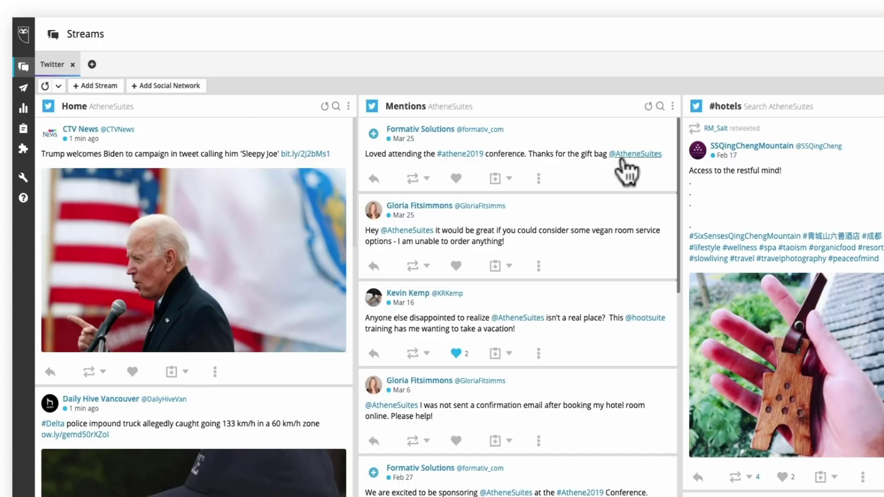
pyautogui.click(92, 64)
# Step: Select the whole 'New Tab' name of the new streams tab
pyautogui.click(90, 60)
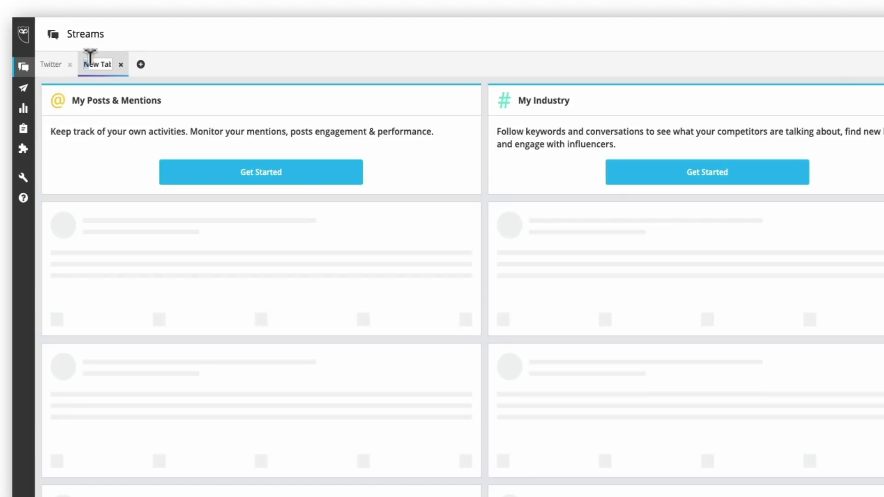
pyautogui.doubleClick(89, 58)
pyautogui.tripleClick(90, 59)
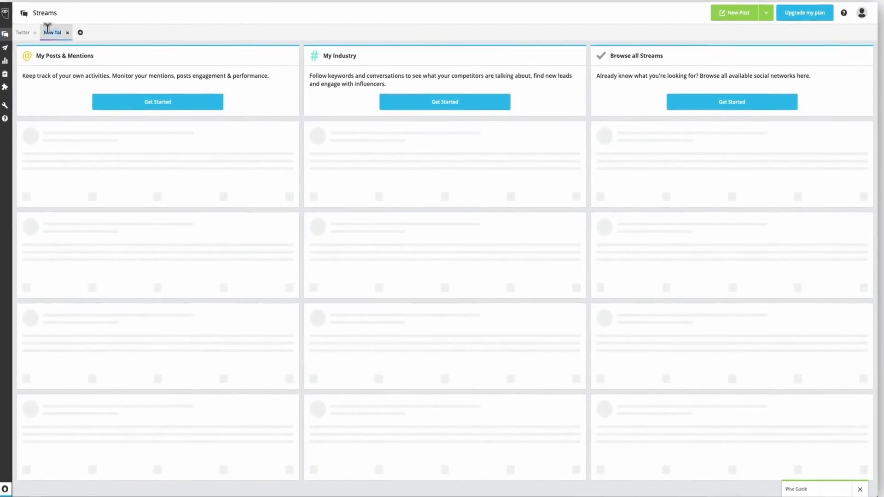
# Step: Go to Manage Social Networks and start adding a private social network
pyautogui.click(862, 12)
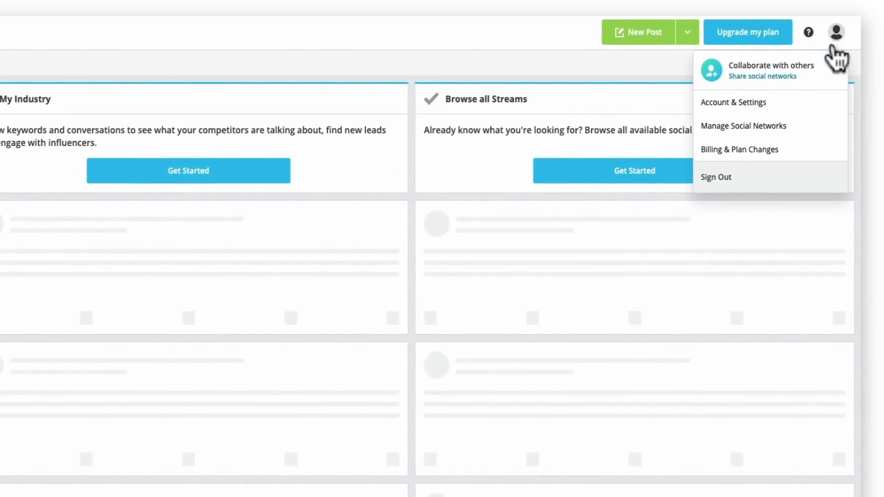
pyautogui.click(768, 129)
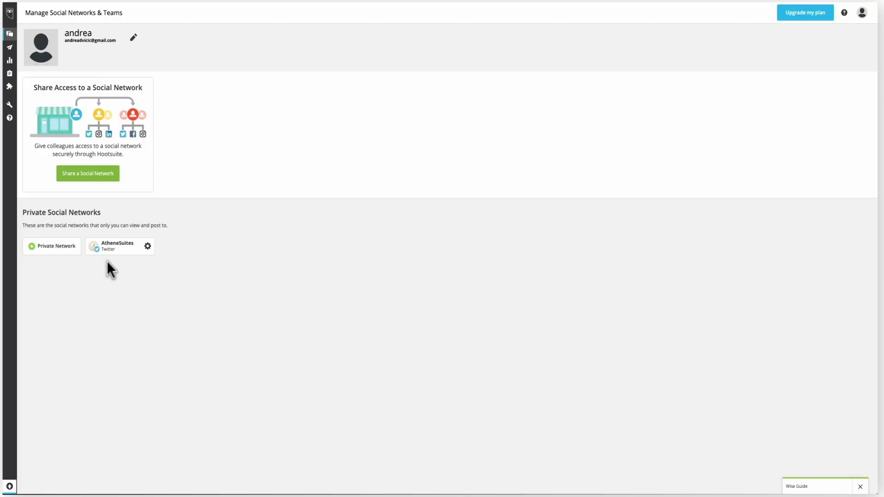
pyautogui.click(48, 249)
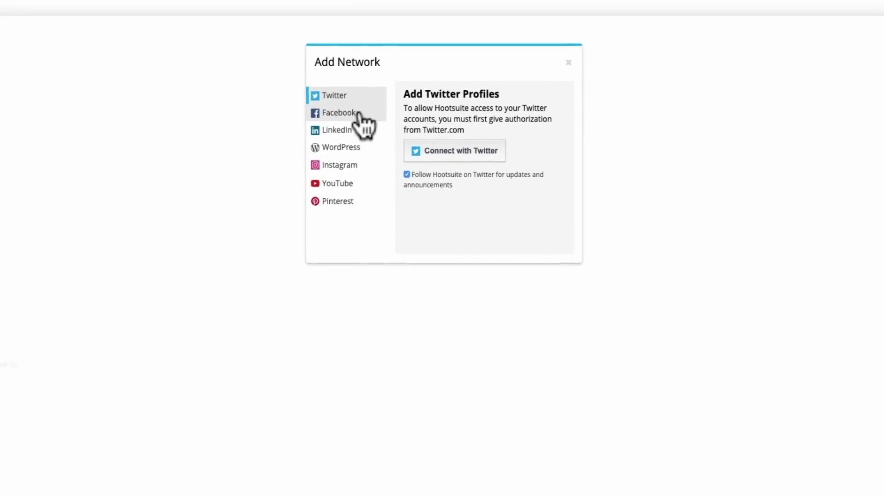
# Step: Connect the Athene Suites Bahamas Facebook page as a private social network
pyautogui.click(388, 63)
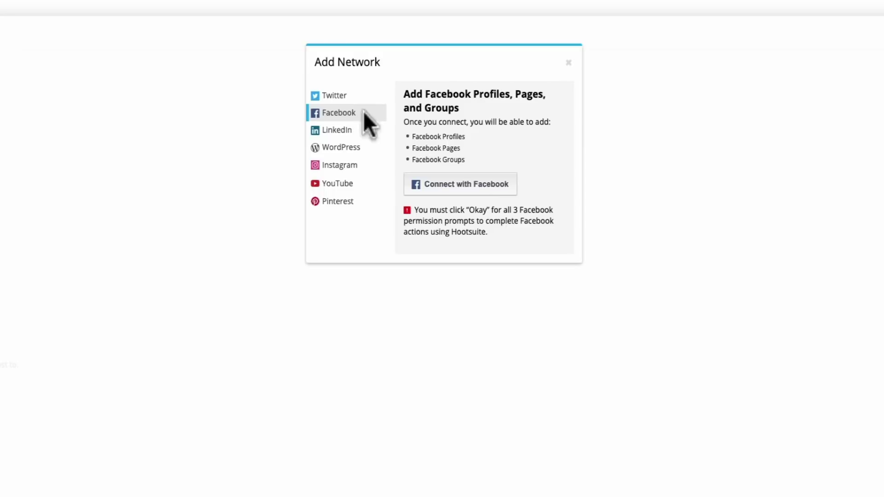
pyautogui.click(463, 187)
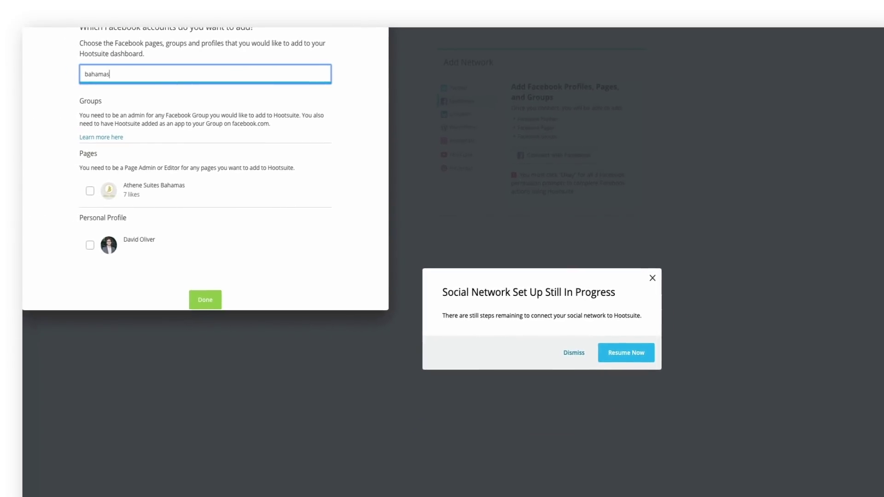
pyautogui.click(90, 191)
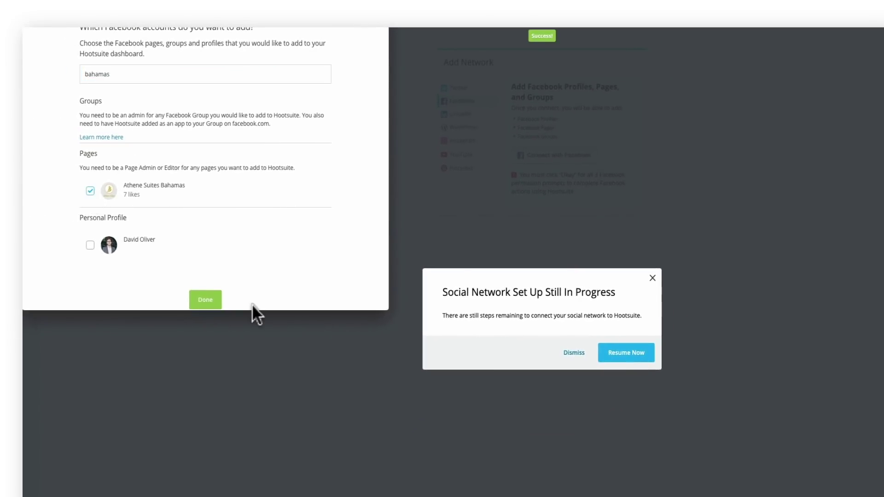
pyautogui.click(206, 304)
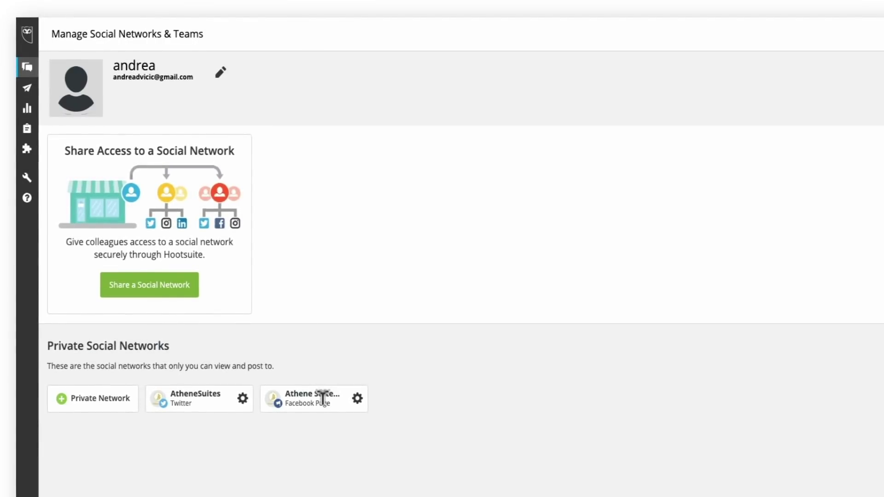
# Step: Return to the streams page and create a new tab named 'Facebook'
pyautogui.moveTo(28, 73)
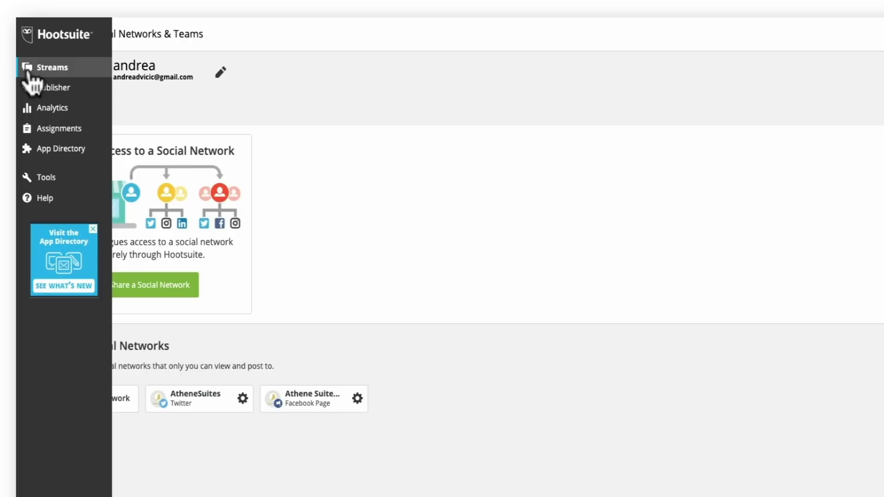
pyautogui.click(27, 71)
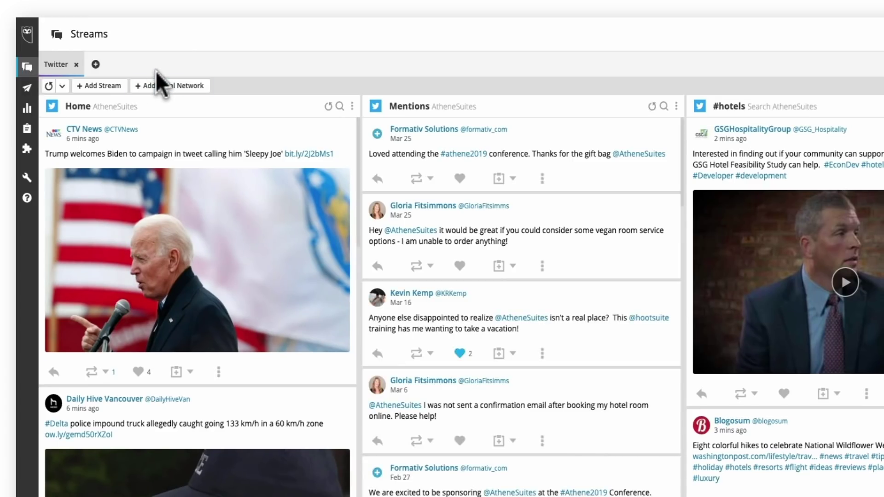
pyautogui.click(96, 64)
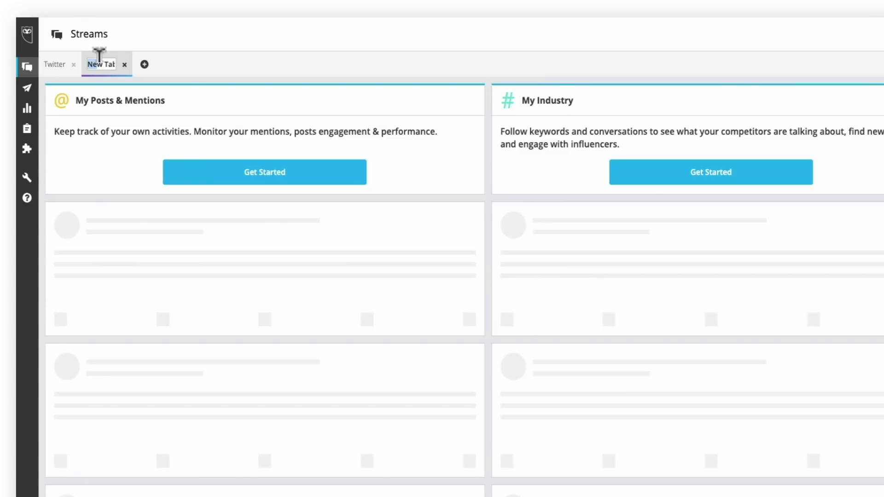
pyautogui.doubleClick(99, 55)
pyautogui.write('Facebook')
pyautogui.press('Return')
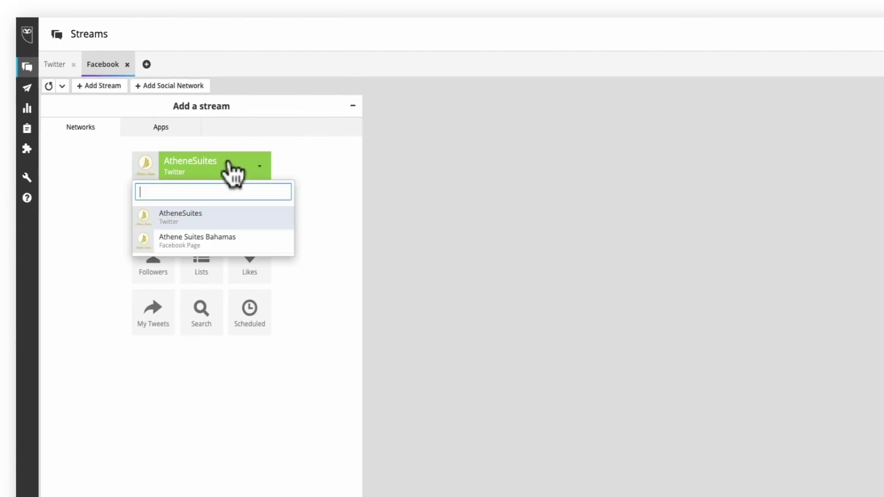
# Step: Add Timeline, My Posts, Mentions and Unpublished streams for Athene Suites Bahamas in the widest column layout
pyautogui.click(212, 245)
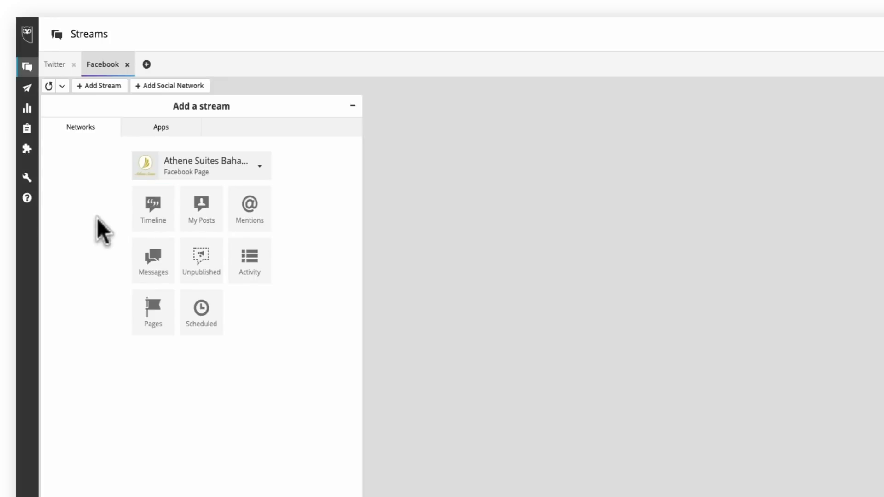
pyautogui.click(154, 221)
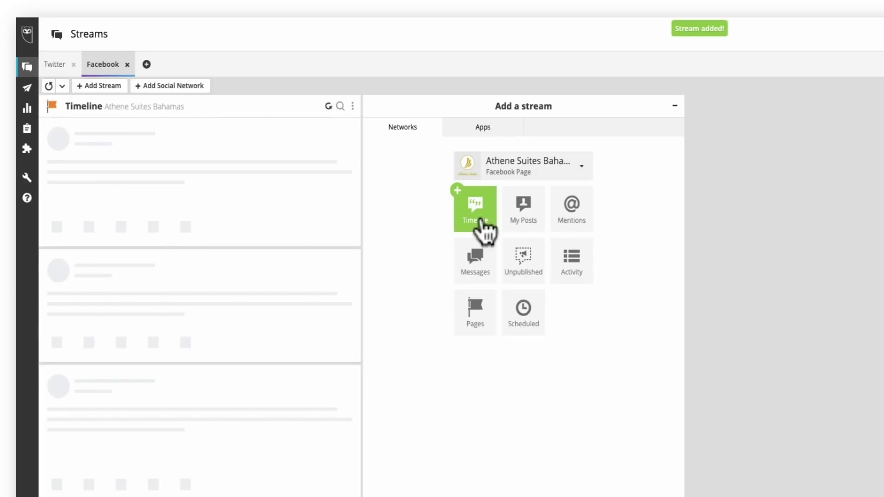
pyautogui.click(530, 222)
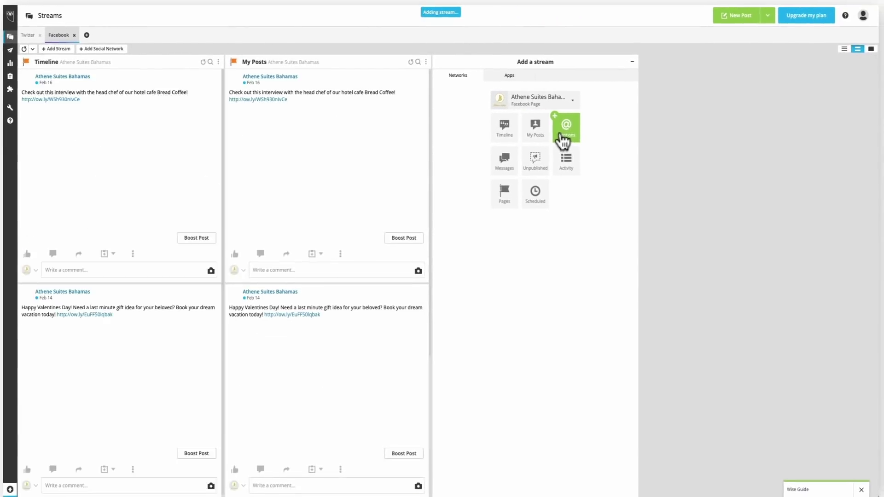
pyautogui.click(738, 190)
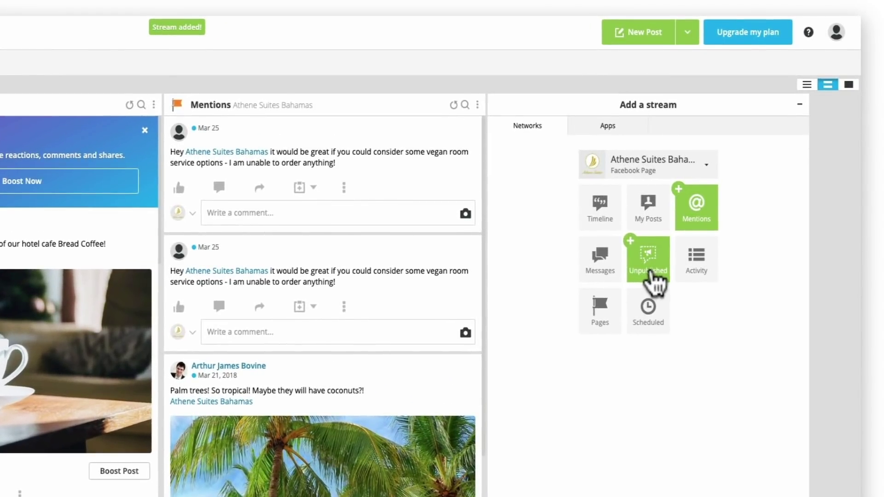
pyautogui.click(650, 273)
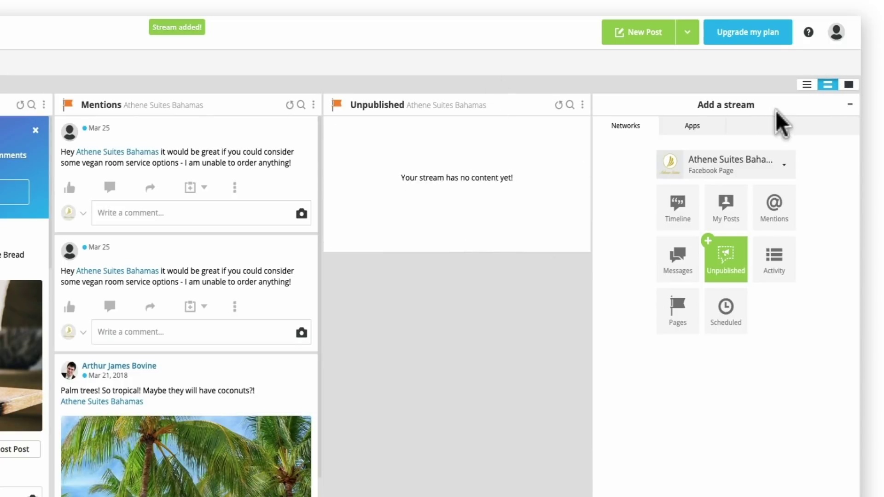
pyautogui.click(848, 84)
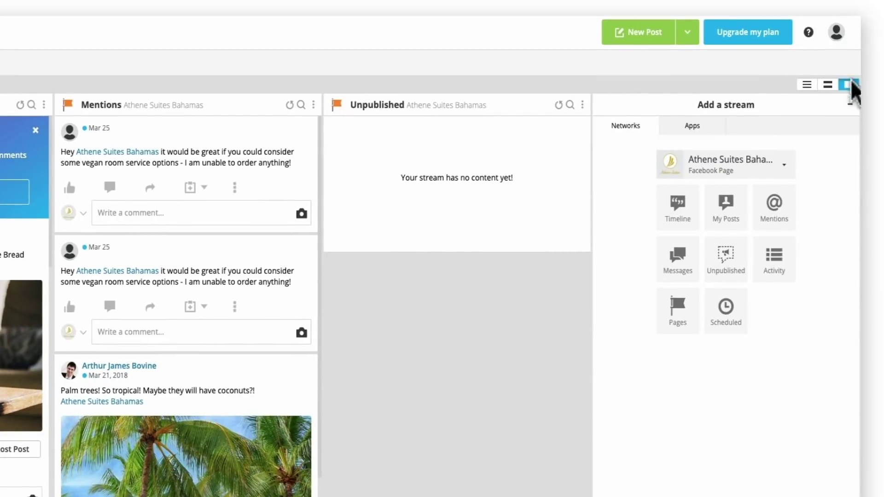
# Step: In Account & Settings, keep the time zone at Canada/Vancouver and go to Preferences
pyautogui.click(834, 37)
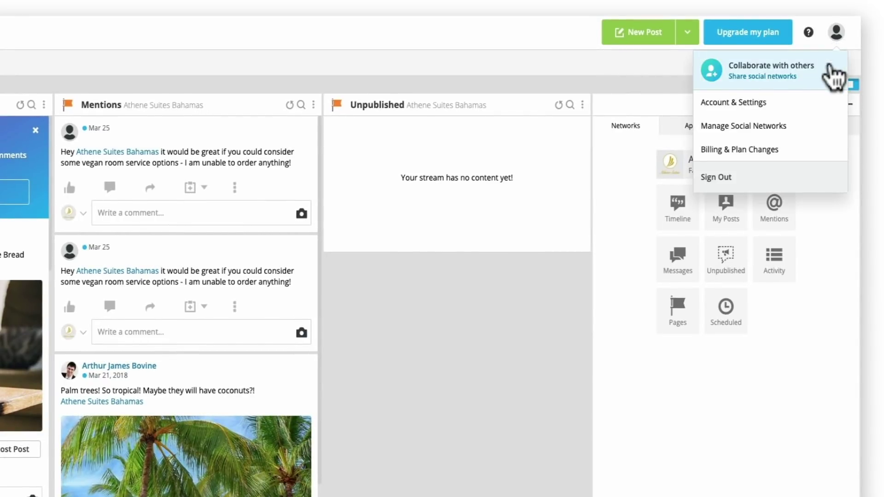
pyautogui.click(807, 102)
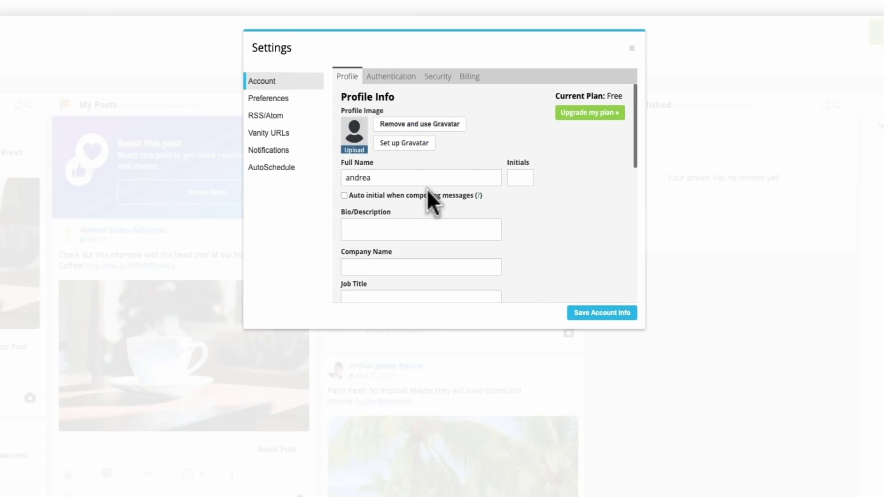
pyautogui.scroll(-3, 427, 190)
pyautogui.scroll(-2, 427, 189)
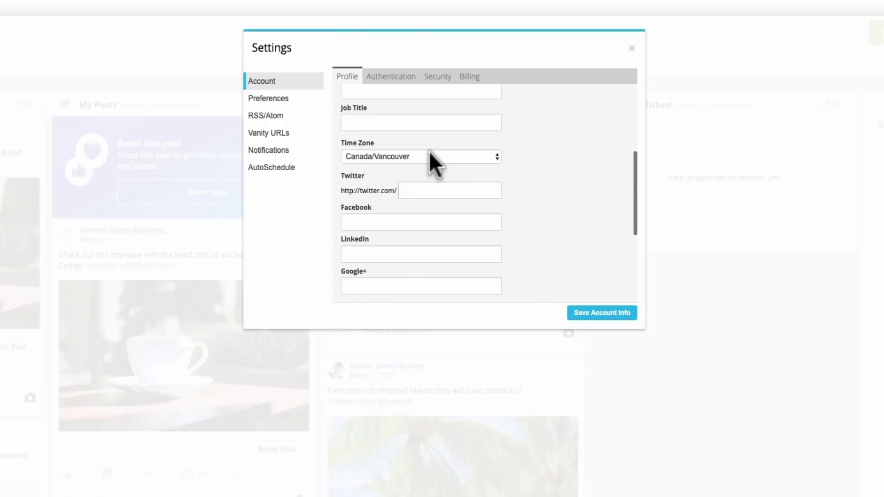
pyautogui.click(429, 152)
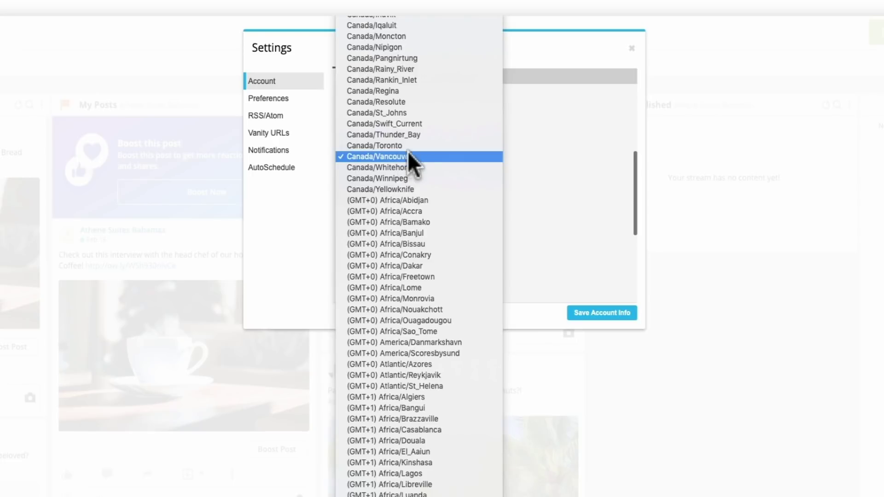
pyautogui.click(513, 204)
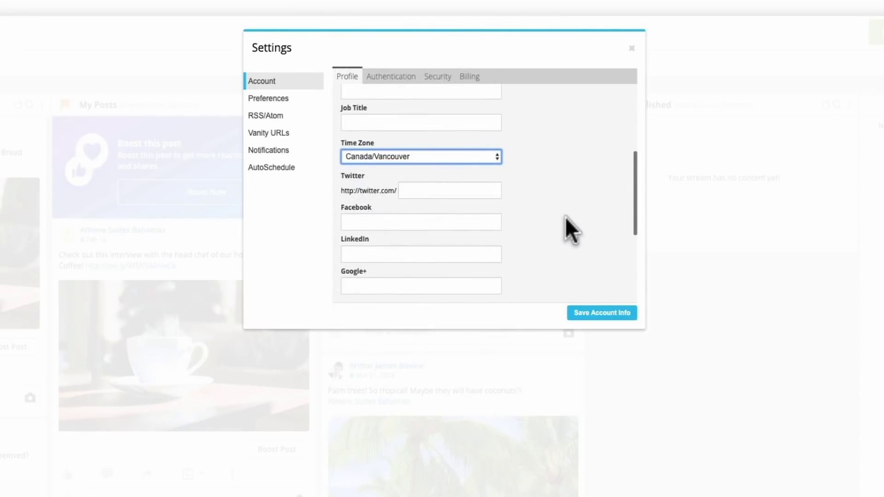
pyautogui.scroll(-4, 565, 217)
pyautogui.click(279, 99)
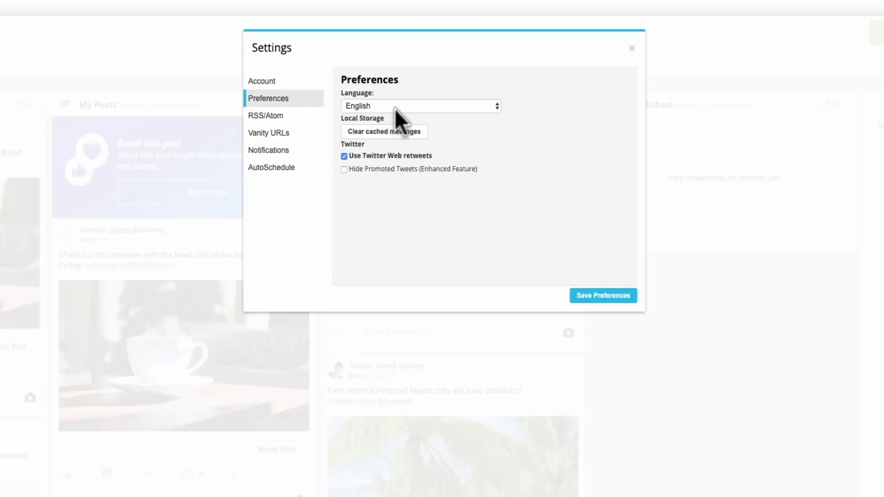
# Step: Keep English as the interface language and save the preferences
pyautogui.click(399, 108)
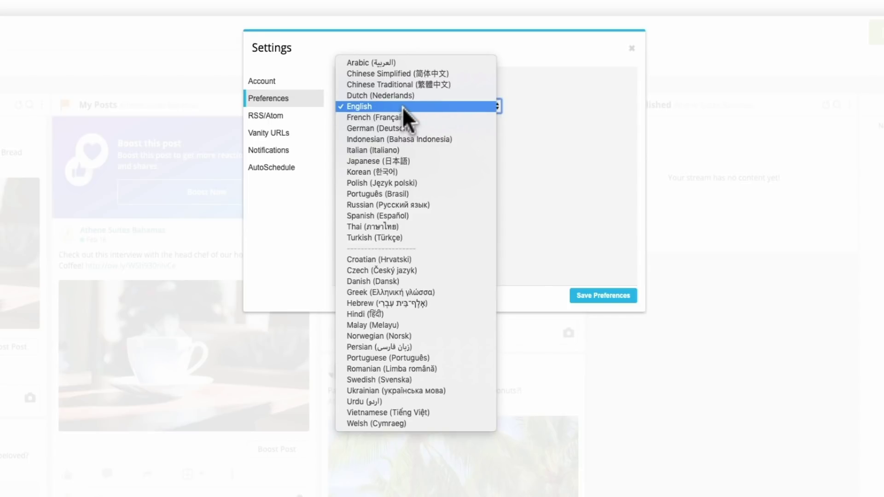
pyautogui.click(475, 107)
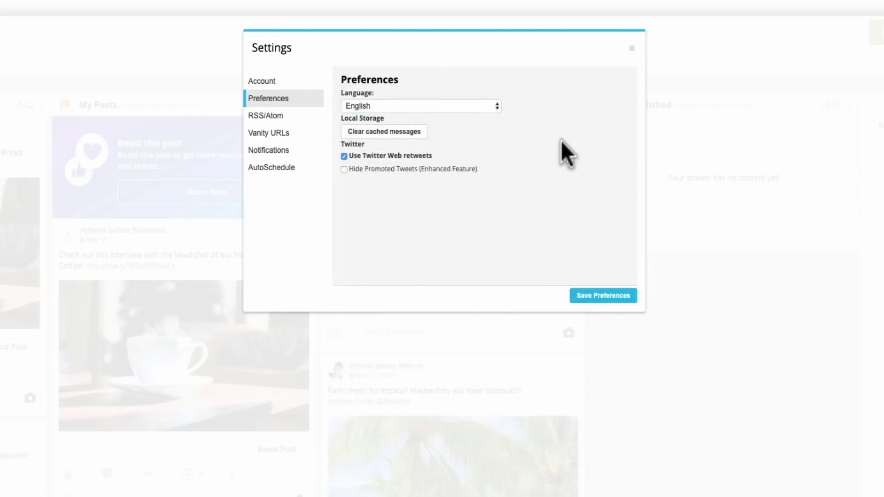
pyautogui.click(599, 296)
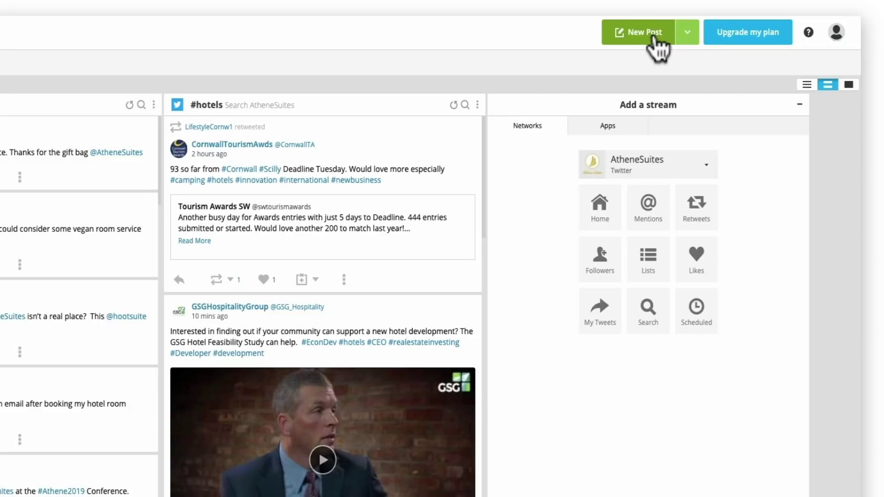
# Step: Start a new post addressed to AtheneSuites and Athene Suites Bahamas
pyautogui.click(654, 35)
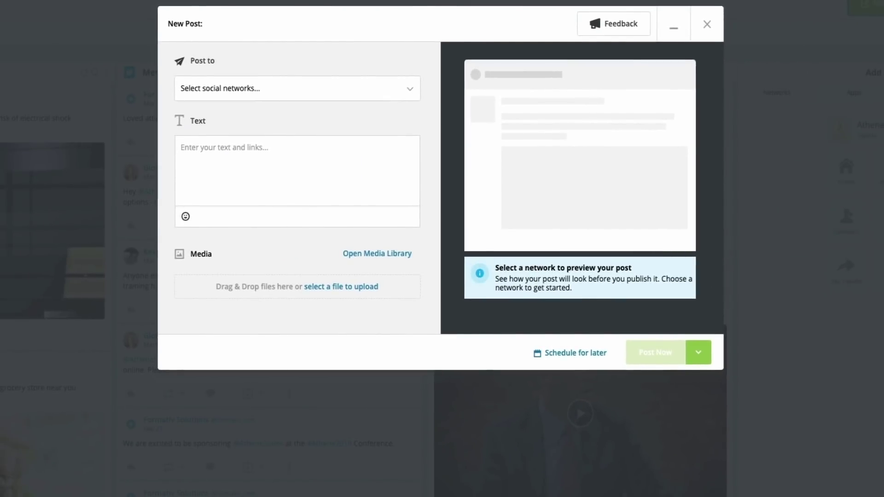
pyautogui.click(368, 94)
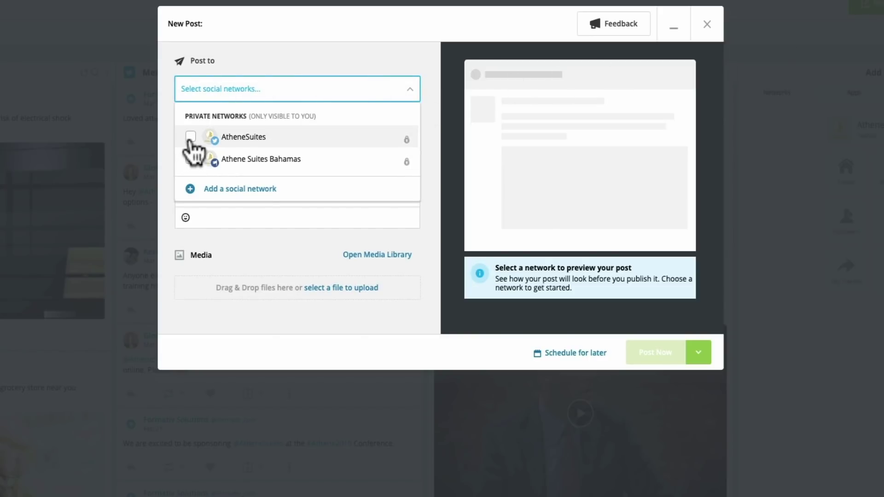
pyautogui.click(191, 140)
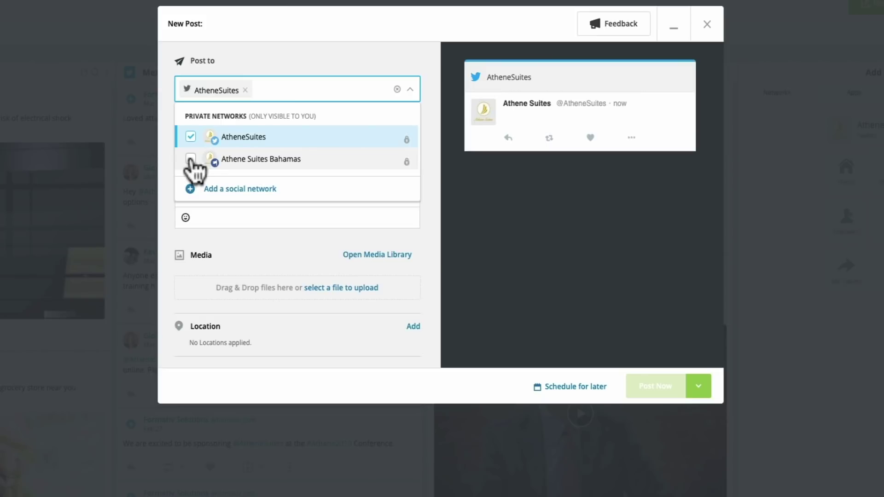
pyautogui.click(191, 159)
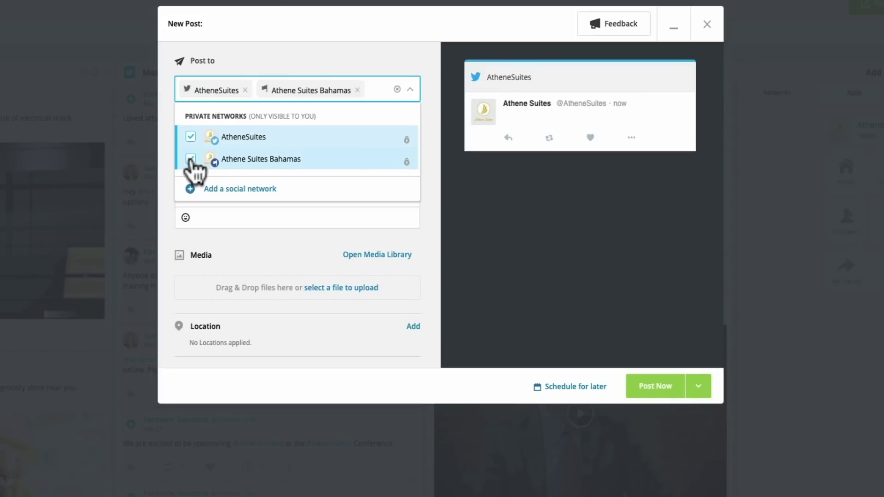
pyautogui.click(167, 188)
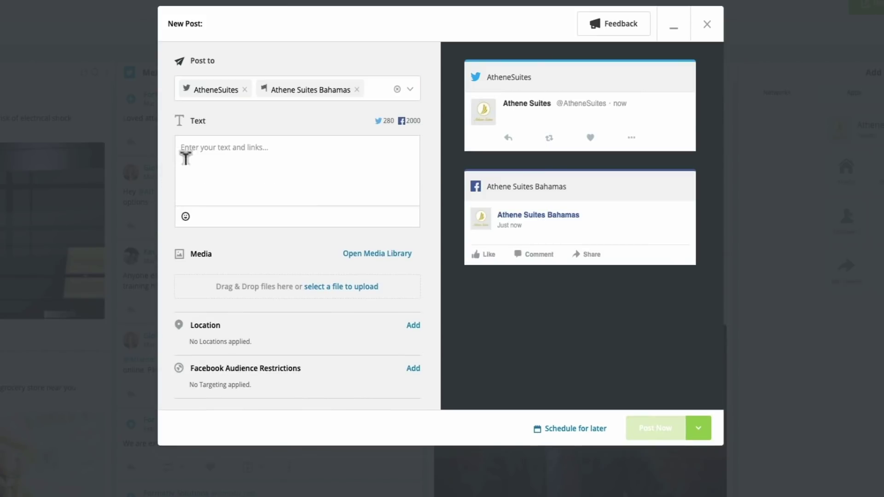
# Step: Write 'Check out these new travel tips!' and paste the Forbes travel article link
pyautogui.click(282, 149)
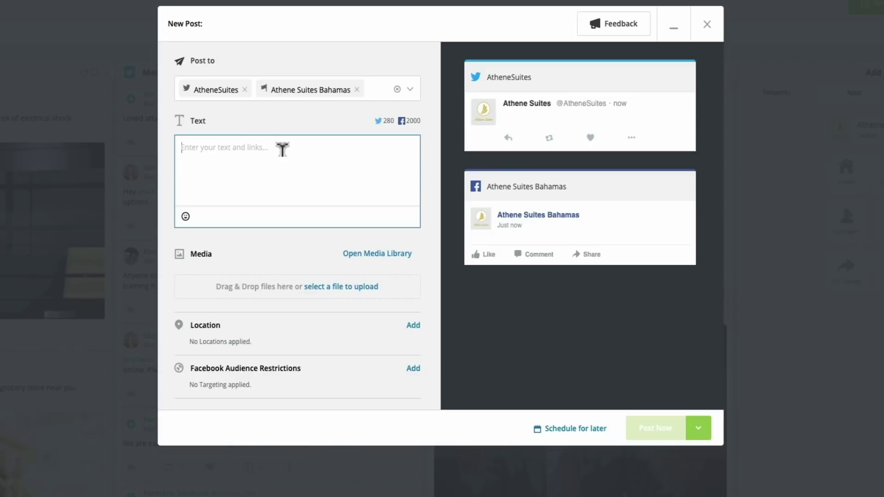
pyautogui.write('Check out')
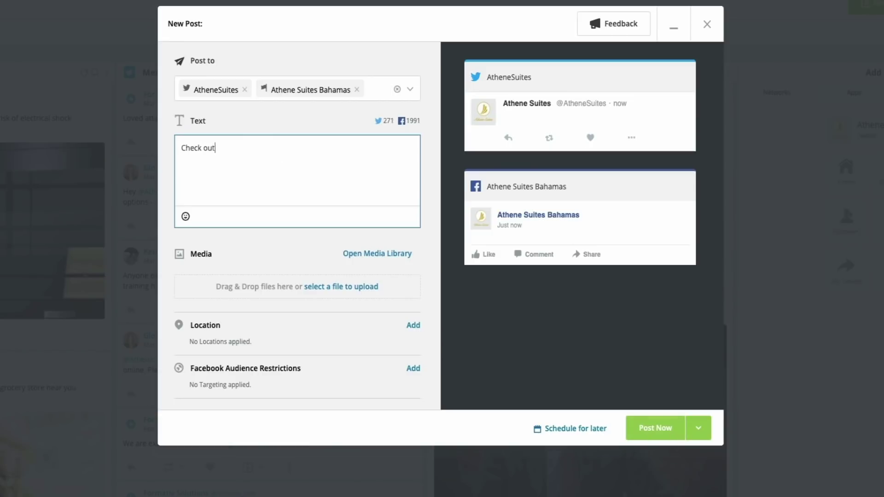
pyautogui.write(' these new tr')
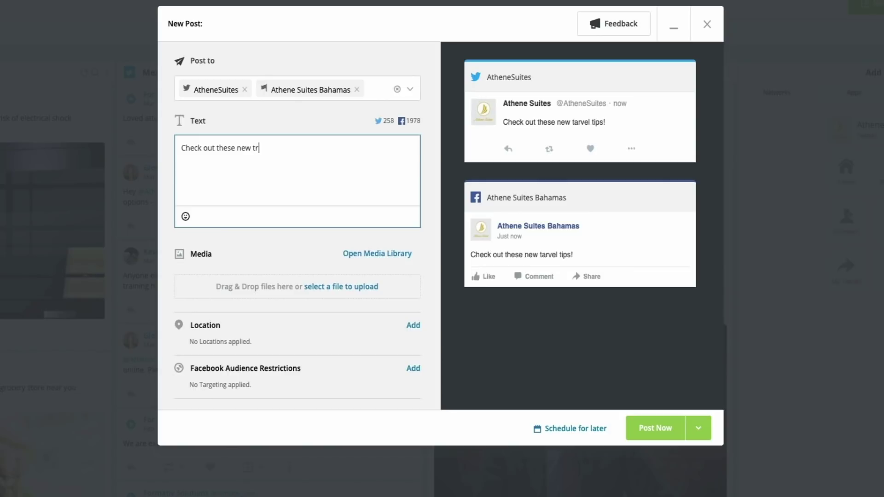
pyautogui.write('avel tips!')
pyautogui.write('https://www.forbes.com/sites/erinnemagee/2019/02/28/how-to-travel-like-marie-kondo/#6974fe0542e5')
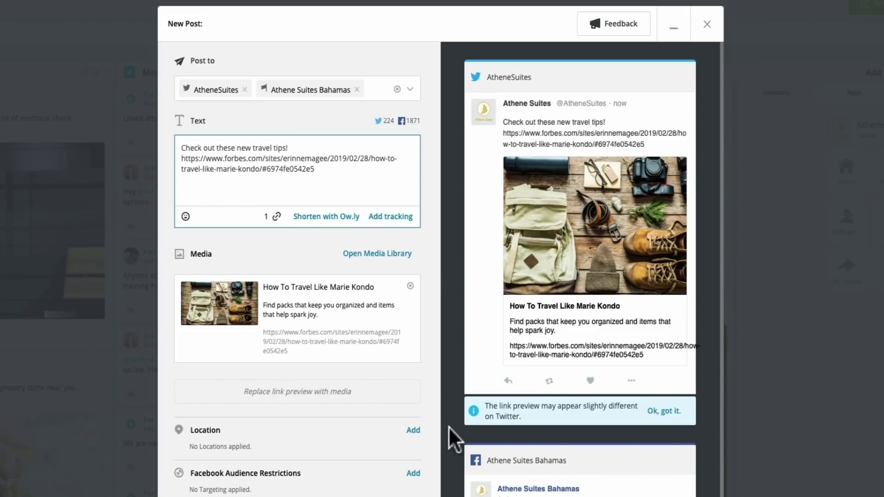
pyautogui.click(374, 261)
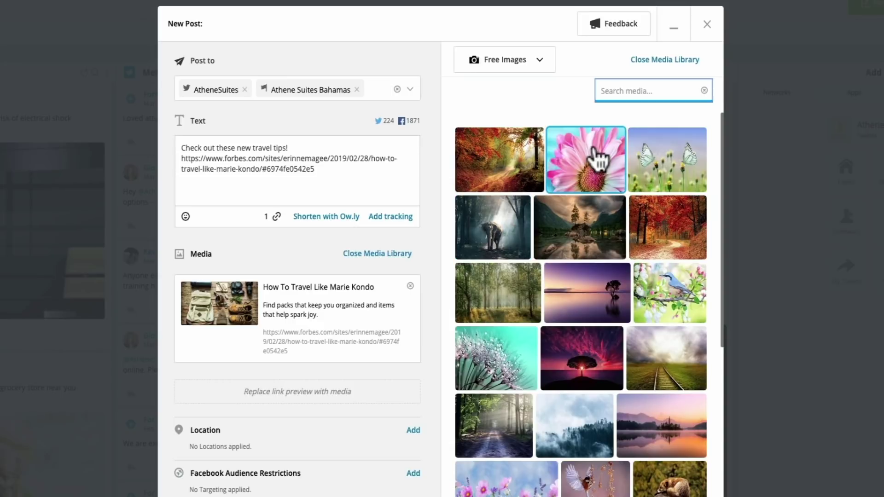
# Step: Search Free Images for 'travel' and attach the palm-beach photo 1236581.jpg, then check the previews
pyautogui.scroll(-1, 639, 393)
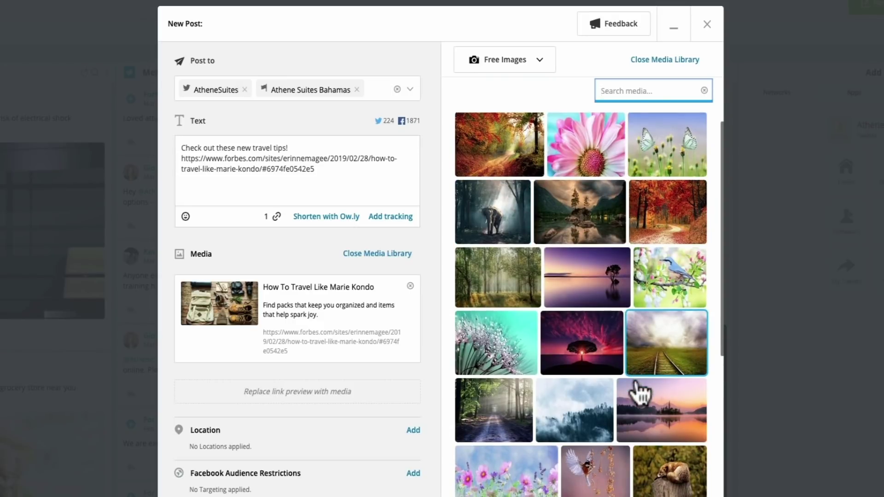
pyautogui.write('travel')
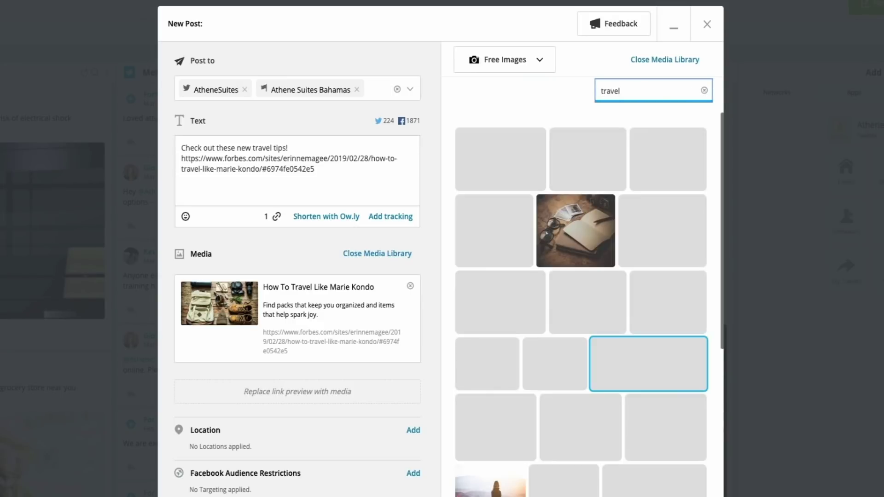
pyautogui.click(525, 327)
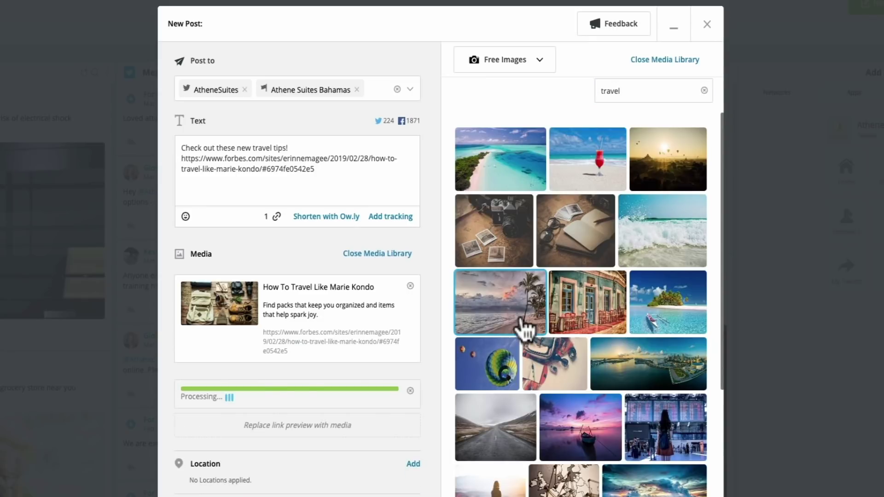
pyautogui.click(654, 69)
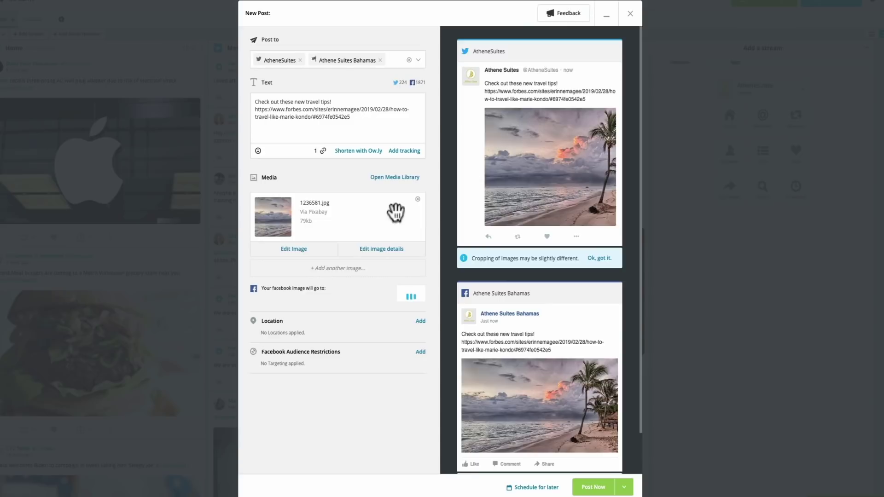
pyautogui.scroll(-2, 458, 213)
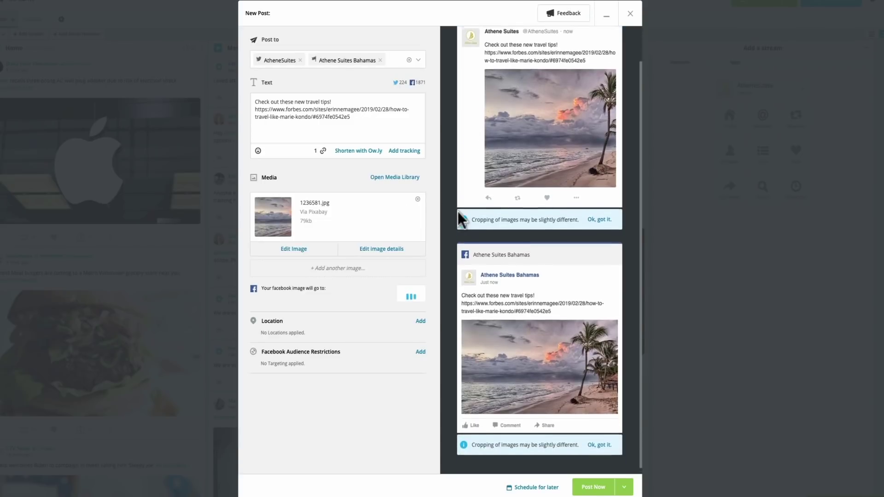
pyautogui.scroll(1, 458, 211)
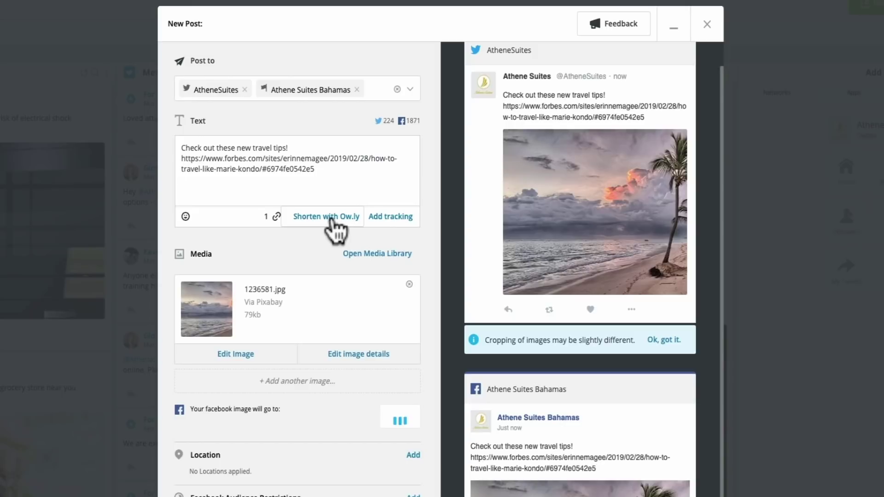
# Step: Shorten the link with Ow.ly and schedule both posts for Tue 30 April 2019, 4:00 PM
pyautogui.click(331, 218)
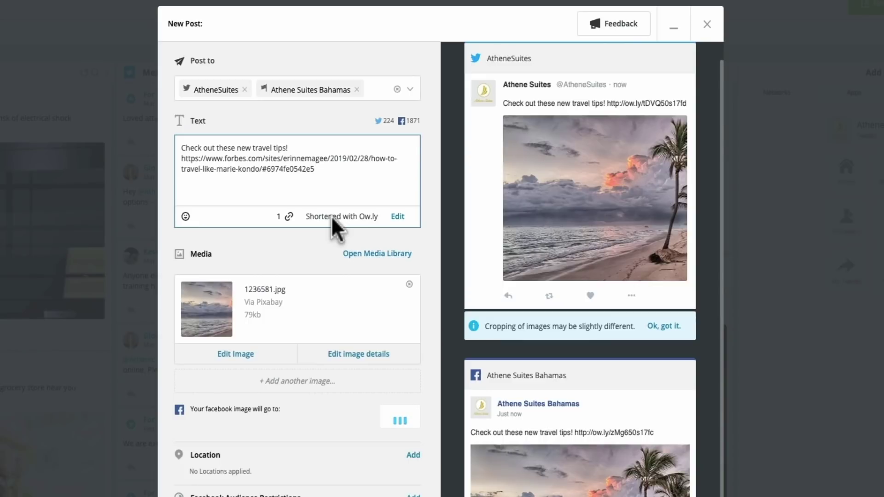
pyautogui.scroll(1, 616, 211)
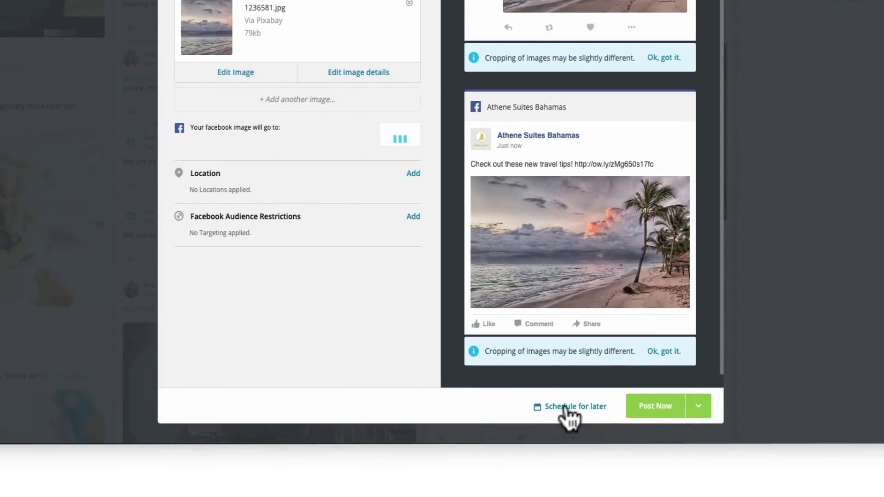
pyautogui.click(570, 407)
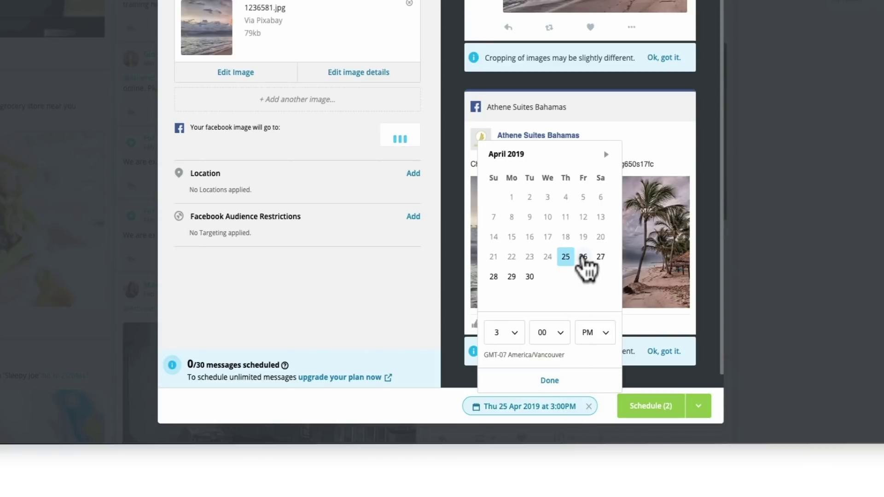
pyautogui.click(583, 257)
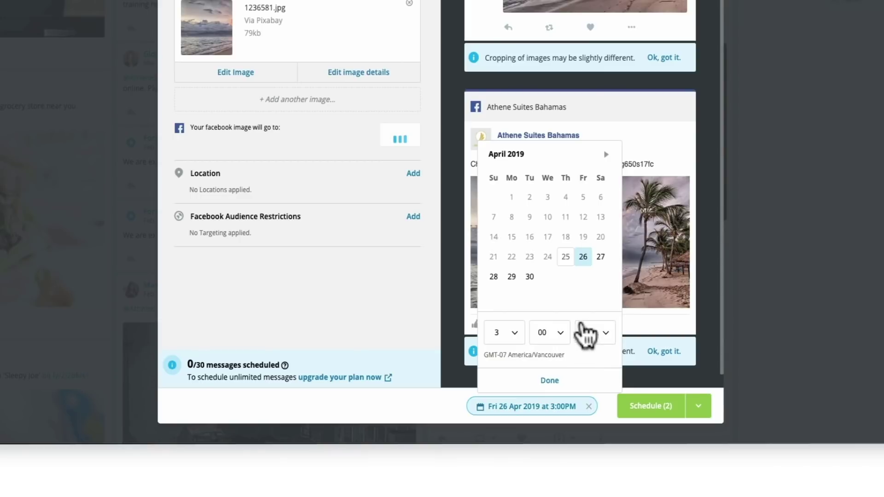
pyautogui.click(530, 277)
pyautogui.click(515, 335)
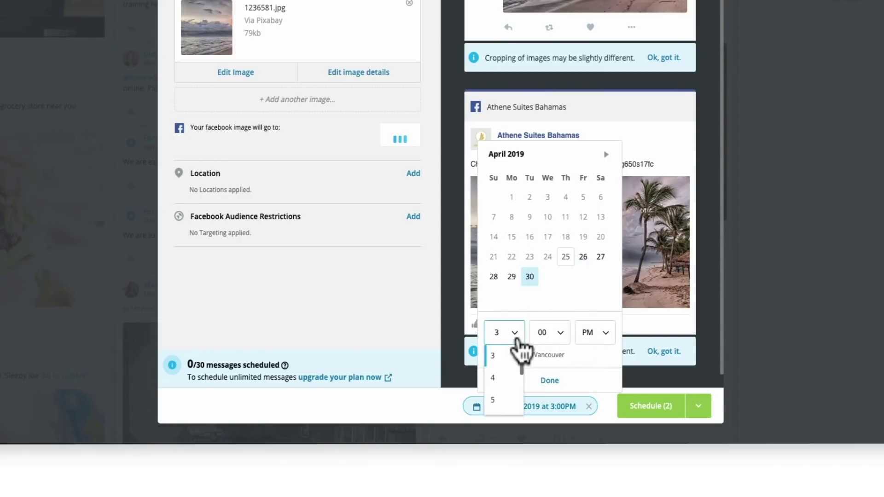
pyautogui.click(503, 378)
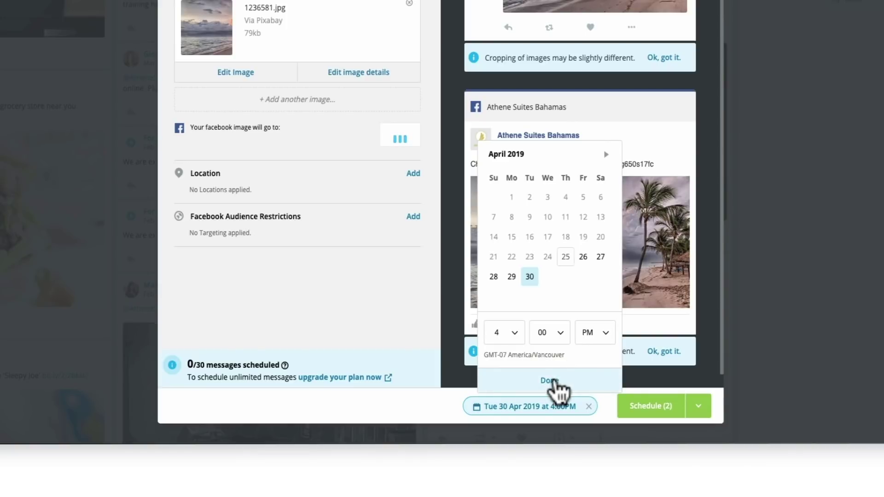
pyautogui.click(554, 380)
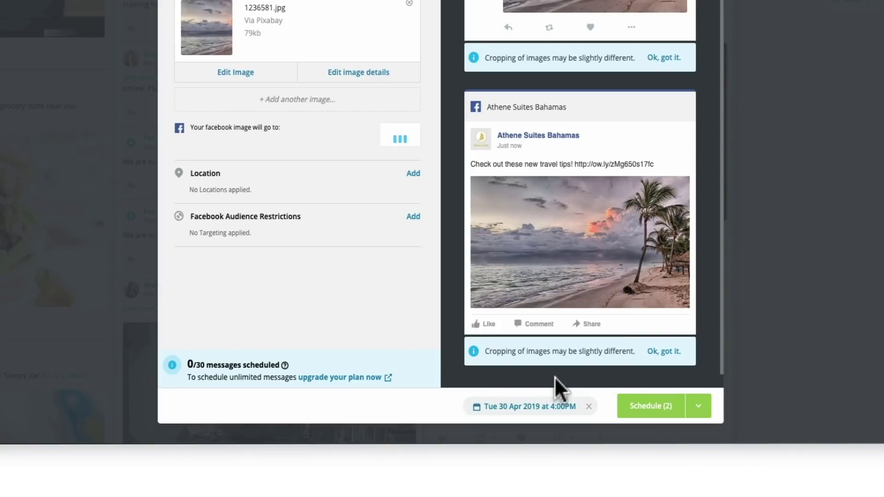
pyautogui.click(653, 412)
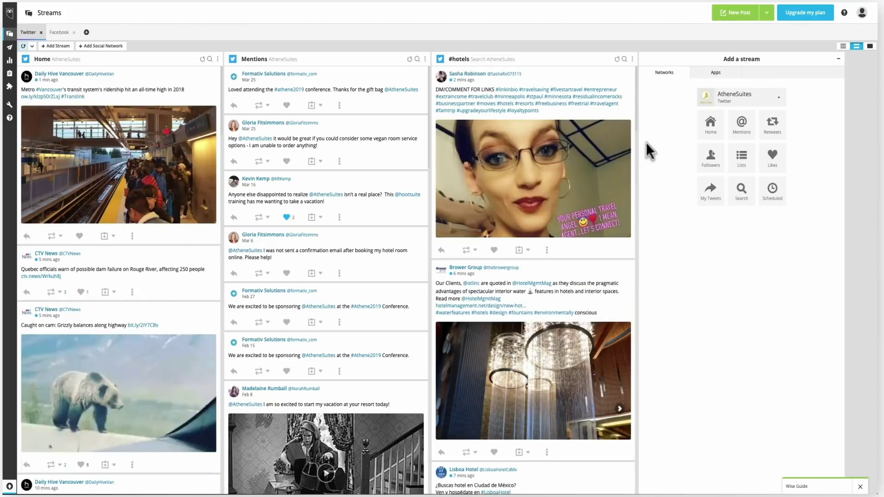
# Step: Add an AtheneSuites Scheduled stream showing the Apr 30 4:00pm travel tips post
pyautogui.click(774, 194)
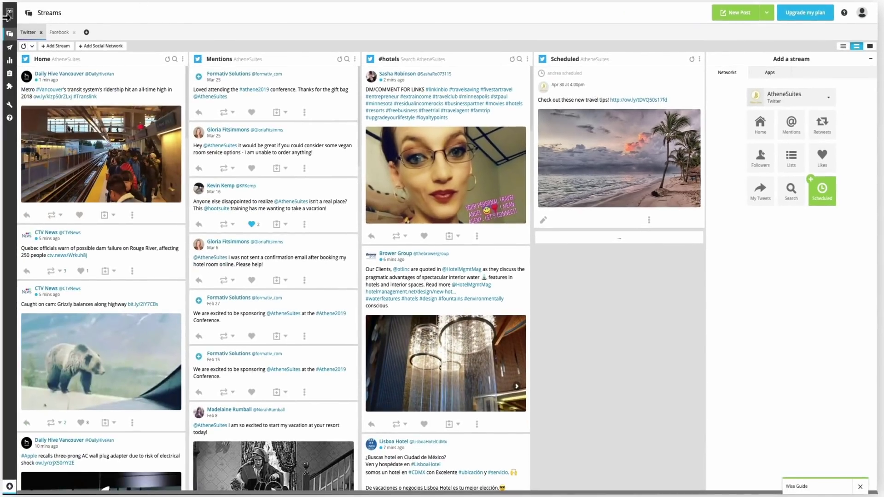
pyautogui.moveTo(9, 54)
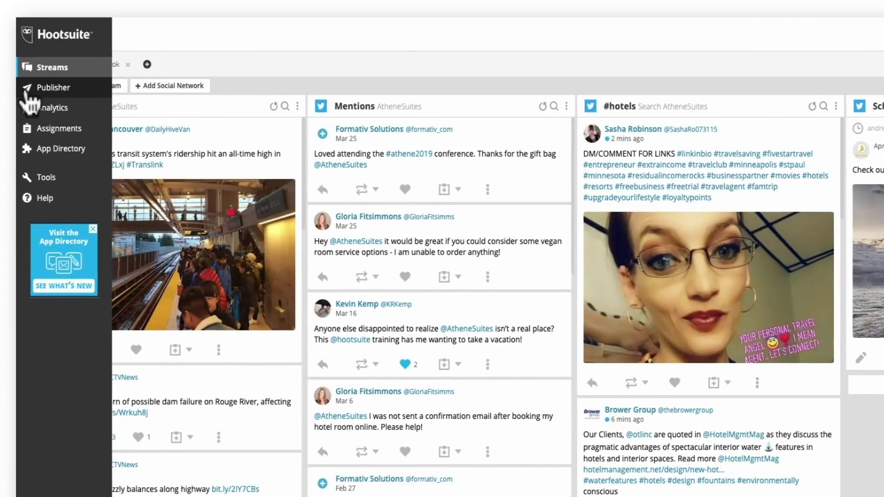
# Step: Show Apr 28 – May 4 in Publisher, open the Tuesday Facebook post, and drag it to Wednesday 5:05pm
pyautogui.click(26, 89)
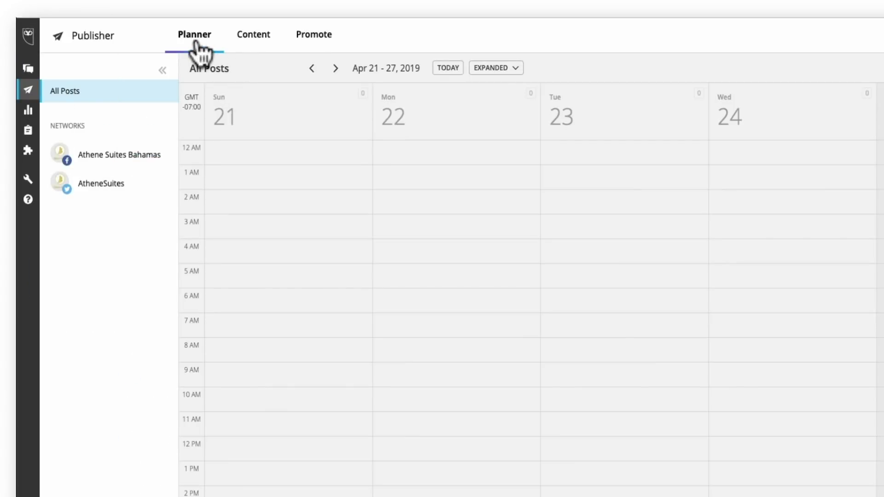
pyautogui.click(336, 68)
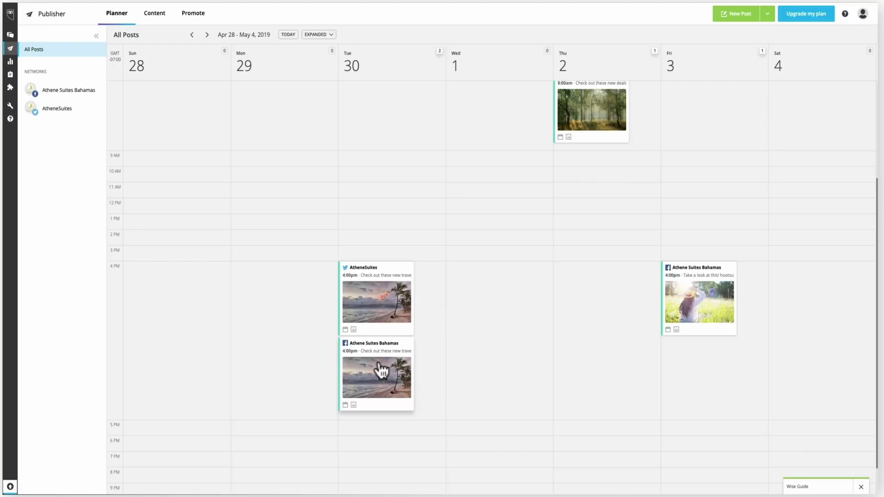
pyautogui.scroll(1, 623, 281)
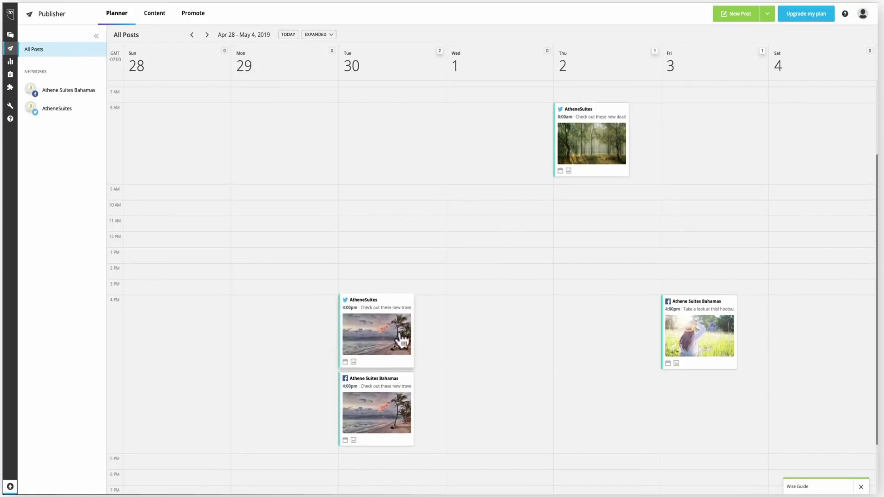
pyautogui.scroll(-1, 398, 390)
pyautogui.click(391, 386)
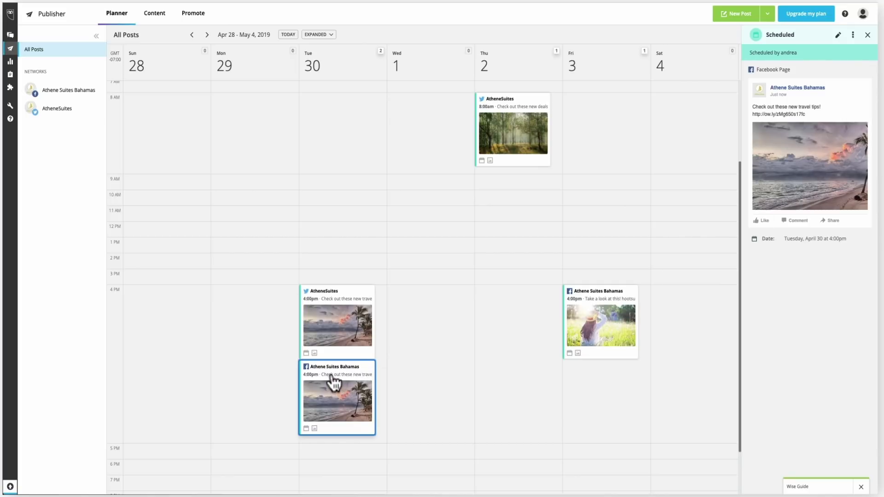
pyautogui.moveTo(331, 377); pyautogui.dragTo(424, 447)
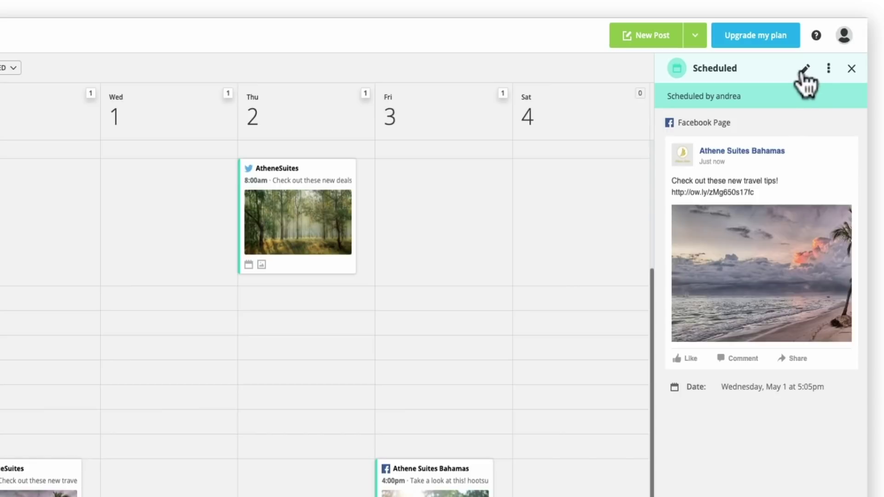
# Step: Close the scheduled post details and go back to the Streams dashboard
pyautogui.click(852, 68)
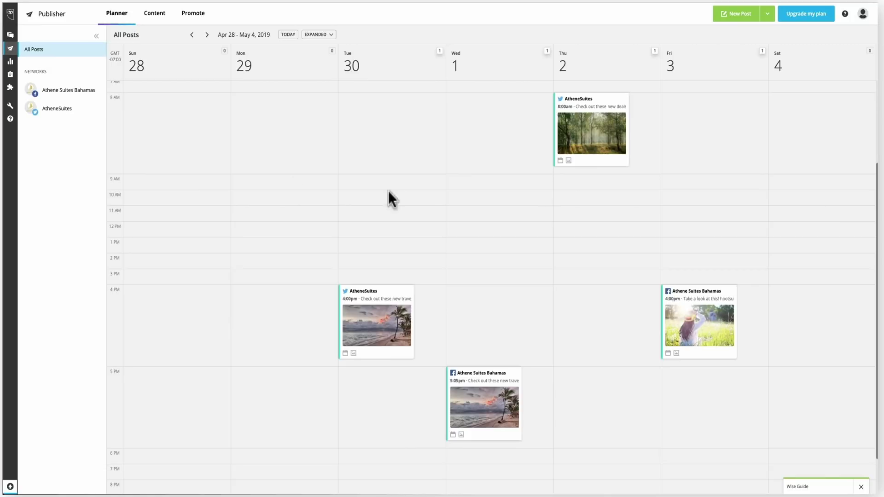
pyautogui.moveTo(12, 40)
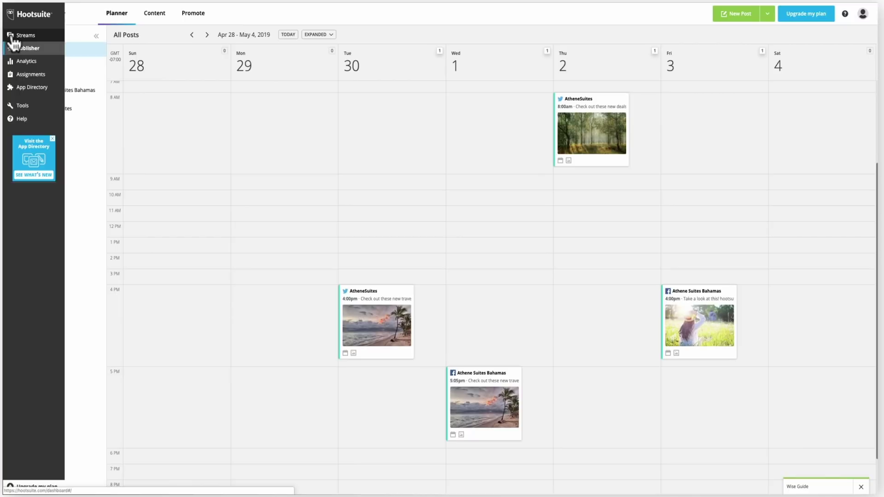
pyautogui.click(11, 36)
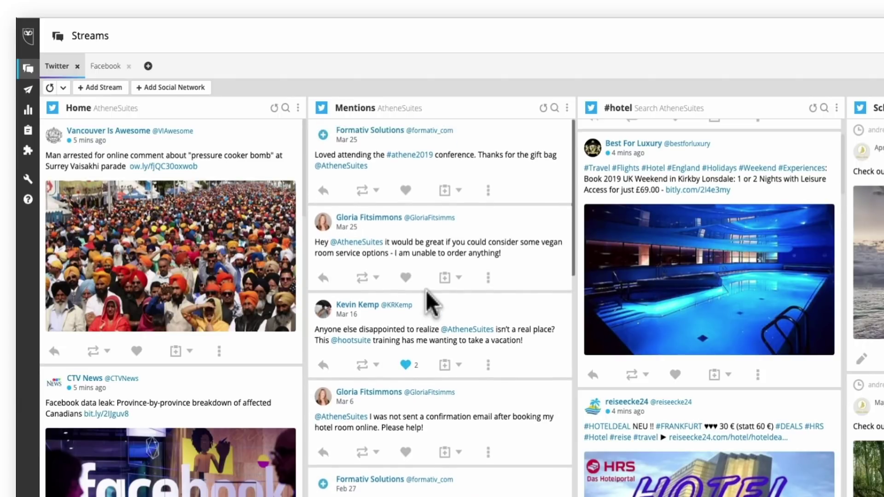
# Step: Check a mention's Retweet options and dismiss them without retweeting
pyautogui.click(376, 192)
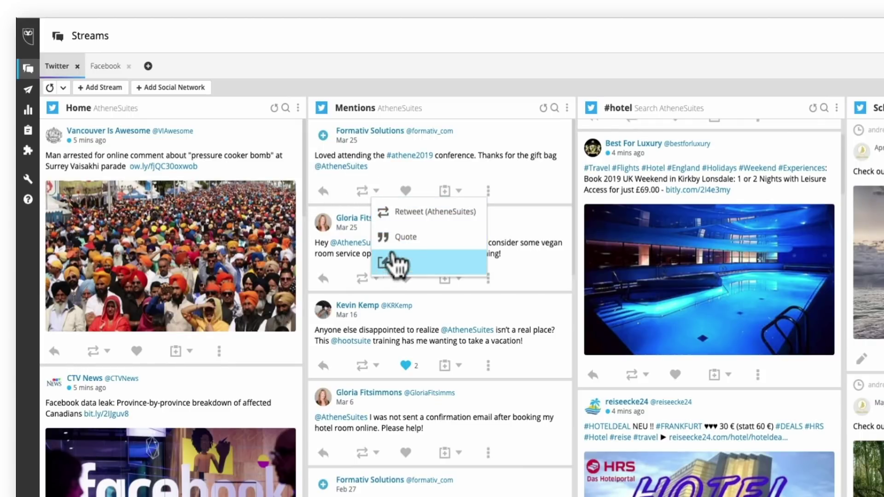
pyautogui.click(414, 168)
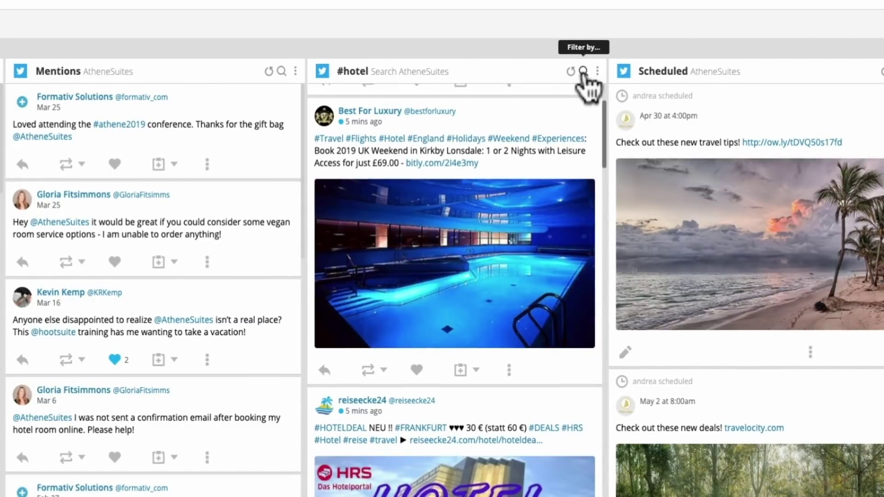
# Step: Filter #hotel to accounts with 2000+ followers, then change the filter type to Search
pyautogui.click(584, 71)
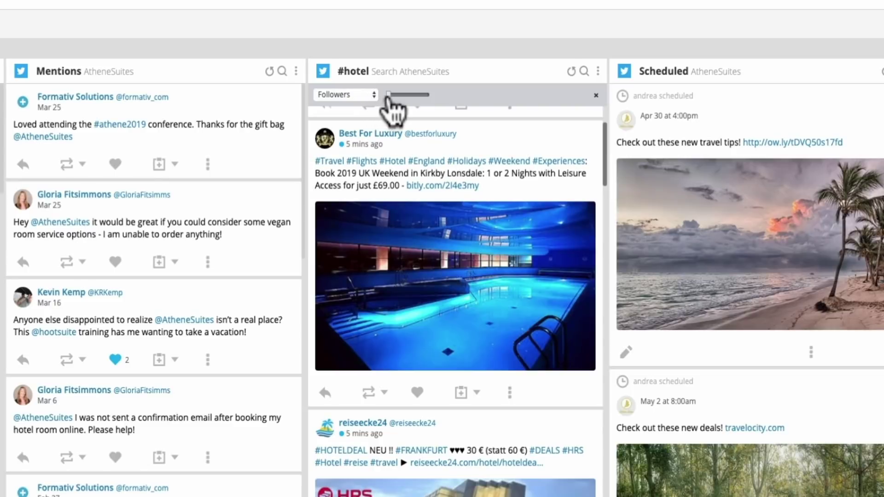
pyautogui.moveTo(388, 95); pyautogui.dragTo(403, 96)
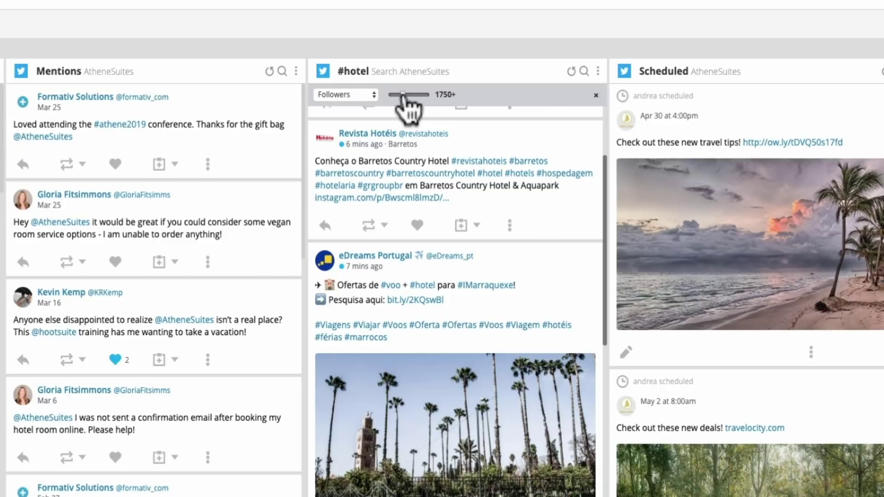
pyautogui.moveTo(402, 95); pyautogui.dragTo(405, 96)
pyautogui.click(369, 95)
pyautogui.click(367, 92)
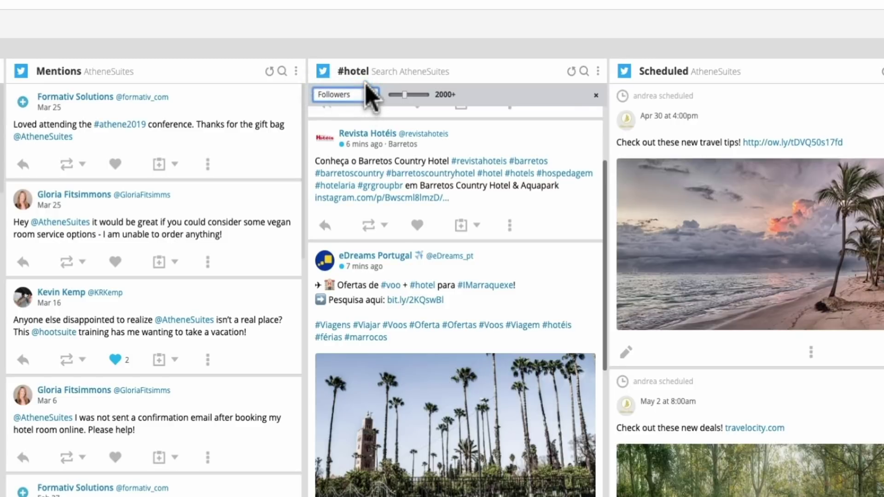
pyautogui.click(370, 98)
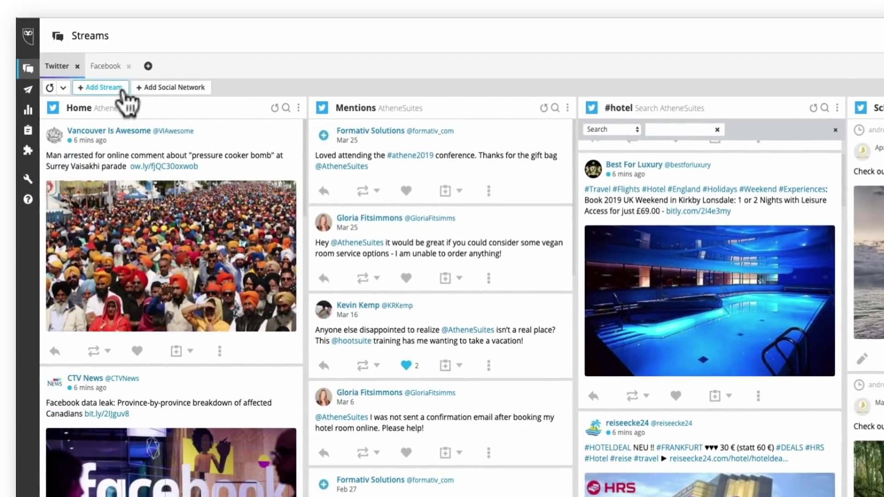
# Step: Switch to the Athene Suites Bahamas Facebook streams, then bring up the App Directory
pyautogui.click(115, 74)
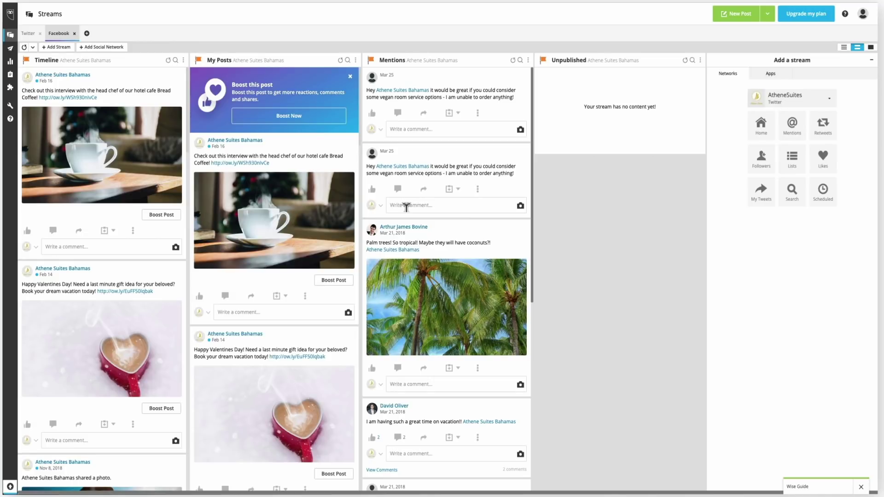
pyautogui.moveTo(10, 97)
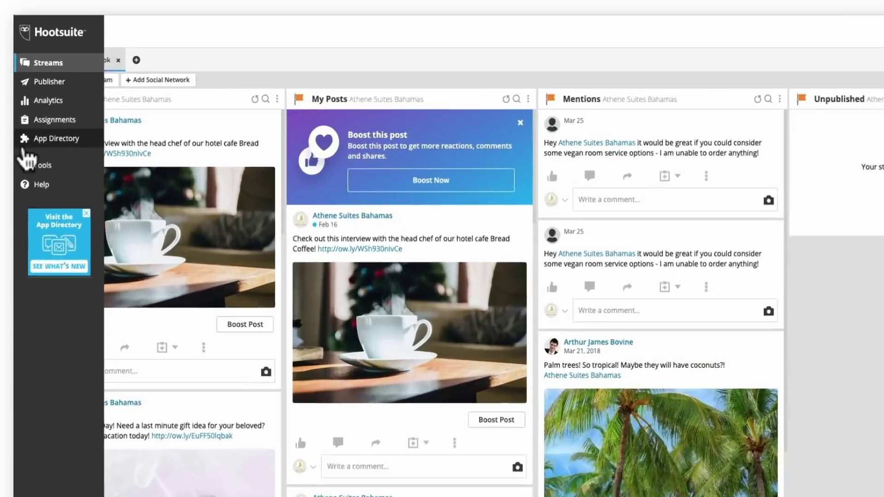
pyautogui.click(26, 140)
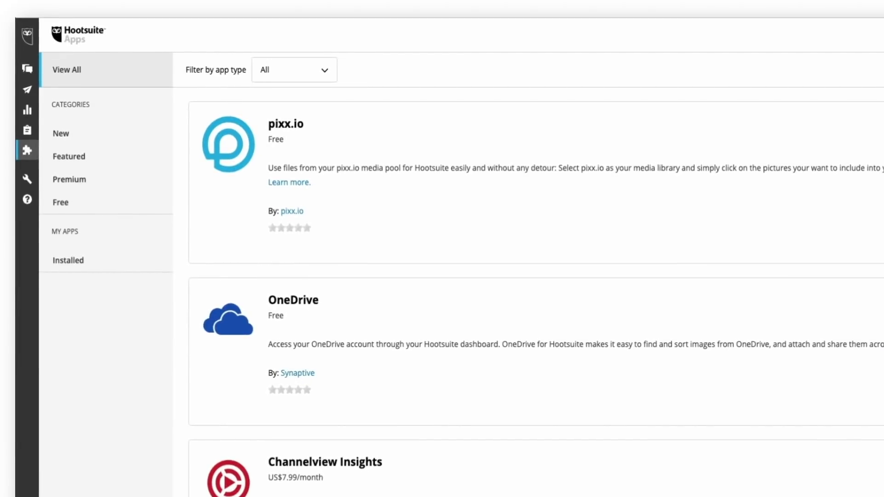
# Step: Search all apps for 'google drive', then return to the Twitter streams
pyautogui.click(776, 67)
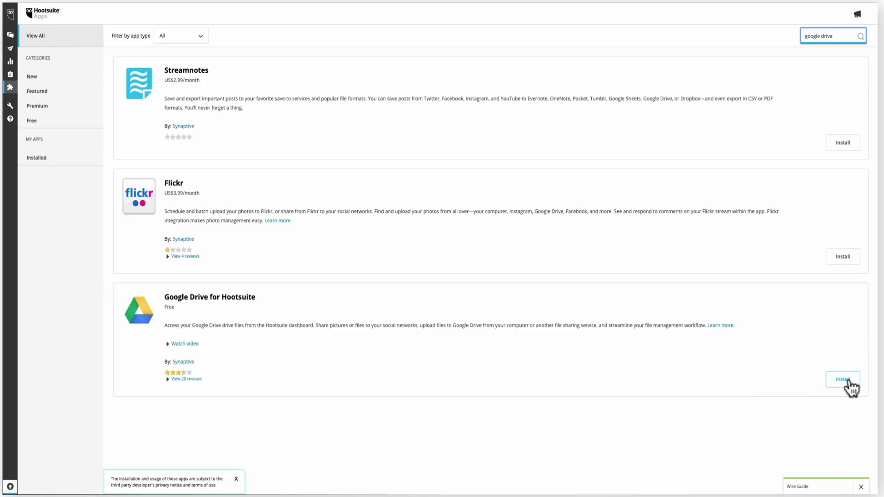
pyautogui.click(9, 41)
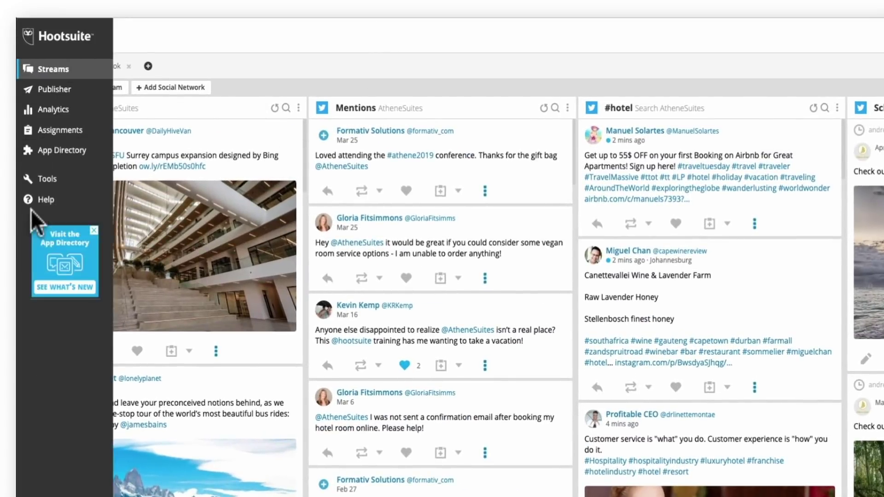
# Step: Reveal the sidebar Help flyout listing Help Desk, Tweet For Support and Wise Guide
pyautogui.moveTo(29, 203)
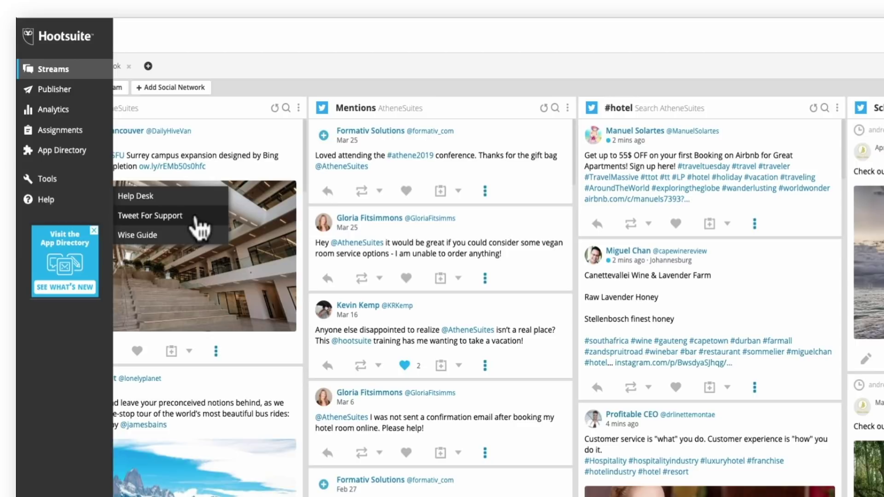